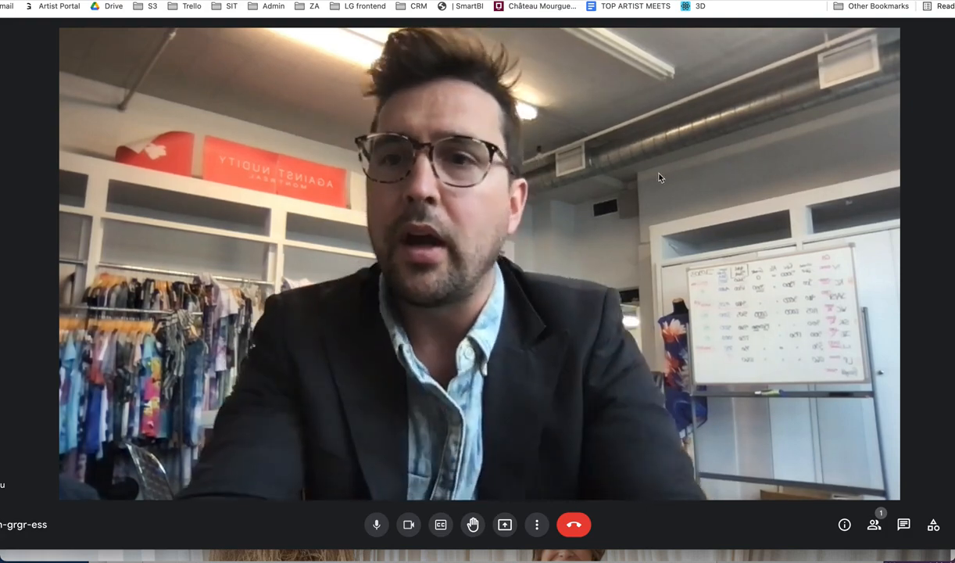
- Switch to Safari, open the Canva home page in a new tab, and return to the Le Galeriste page
key("super+Tab")
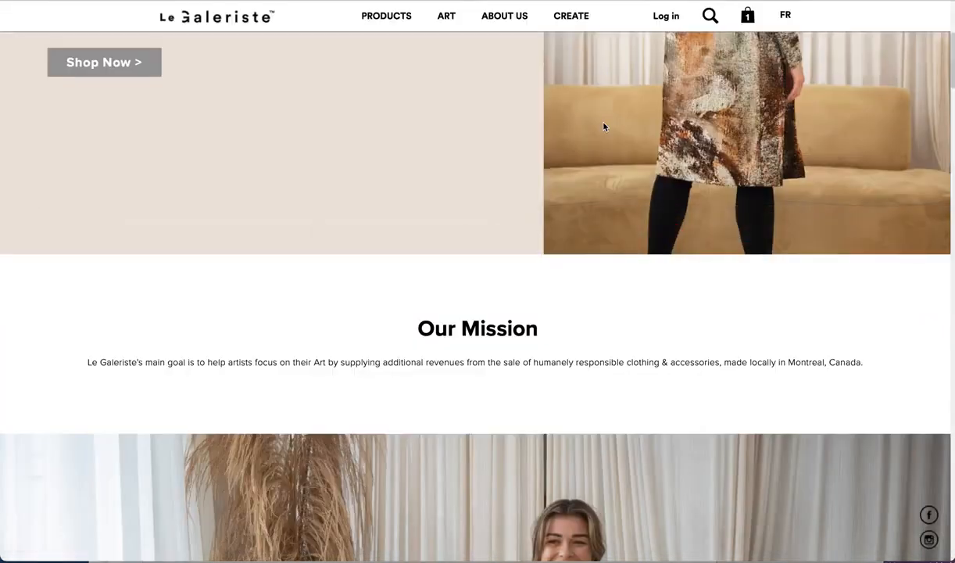
key("super+t")
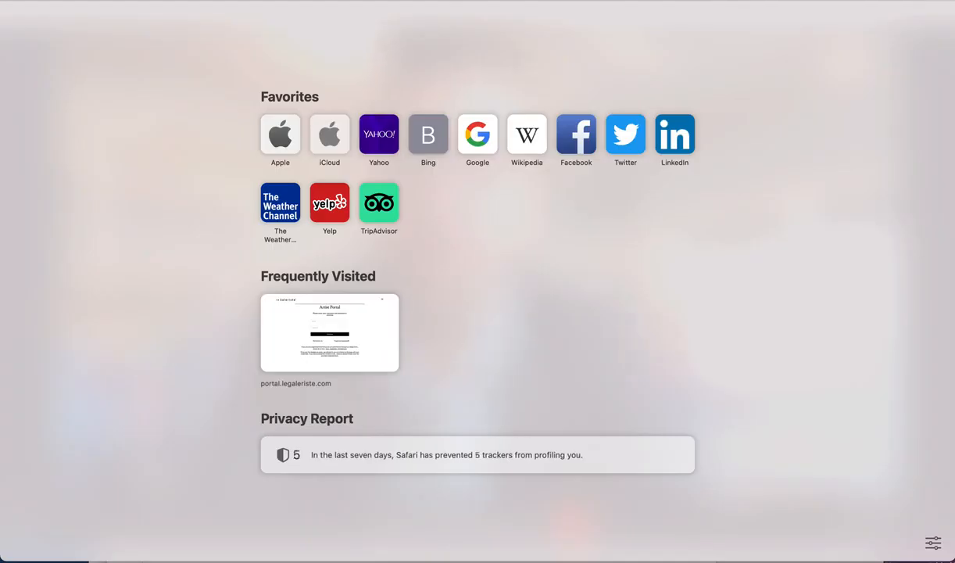
type("canva")
key("Return")
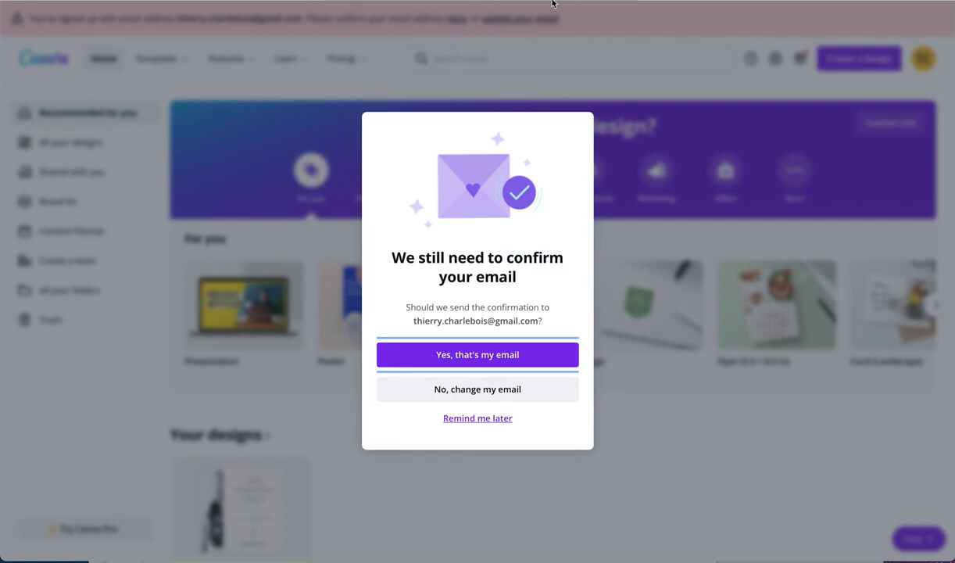
left_click(456, 0)
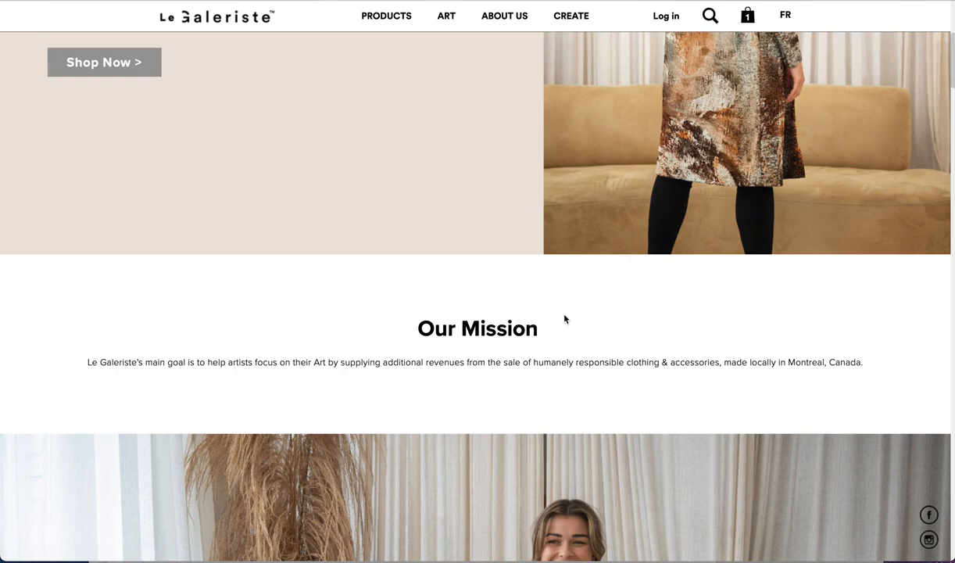
- Open the copied link to the shared "Wearable Art" Canva template in a new tab and start a design from it
key("super+t")
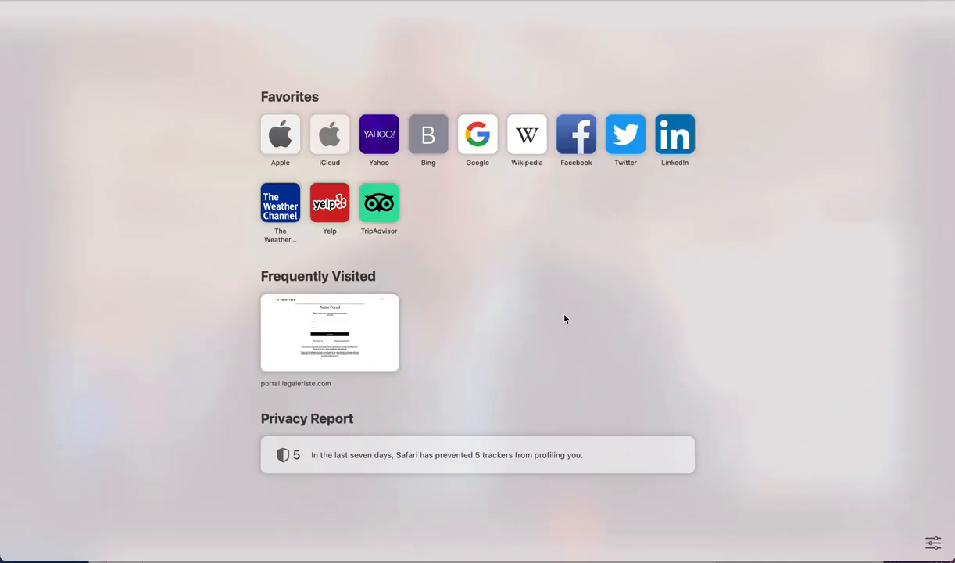
key("super+v")
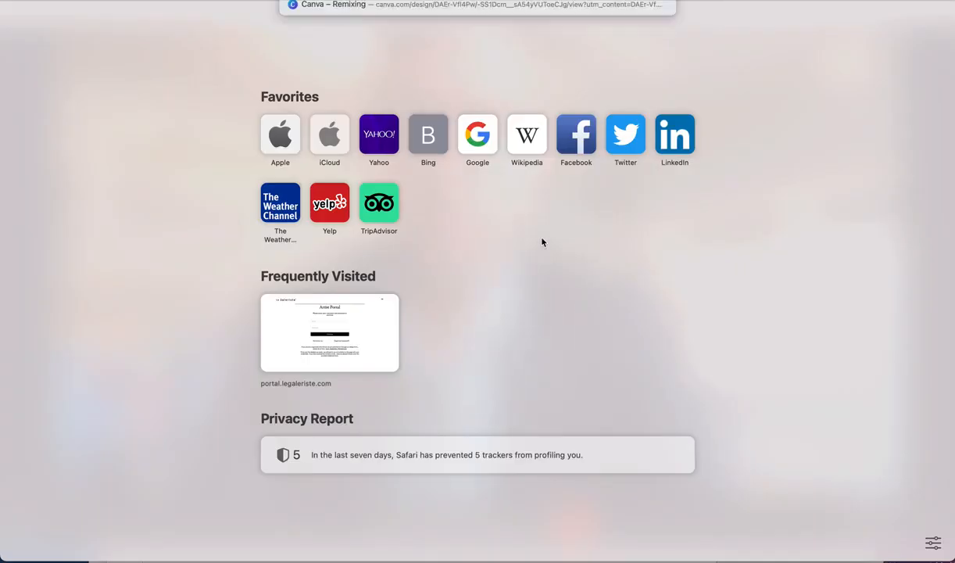
key("Return")
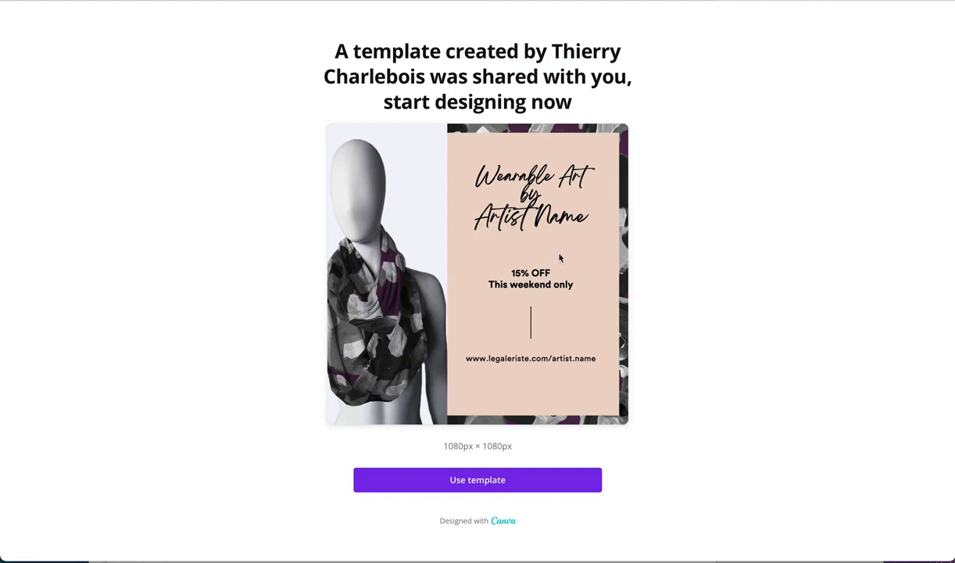
left_click(493, 482)
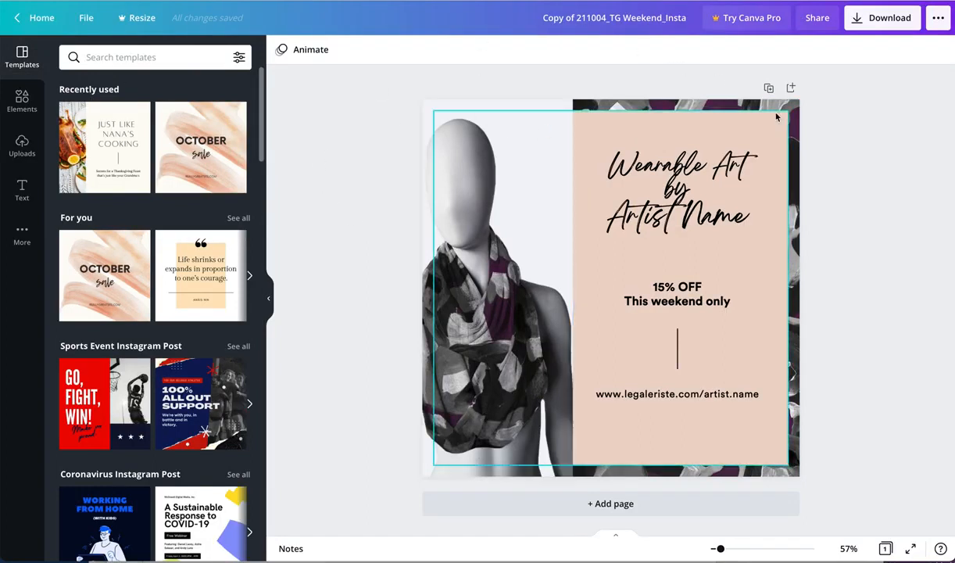
- Dismiss the ungroup tip and replace "Artist Name" in the script heading with the artist's own name
left_click(635, 203)
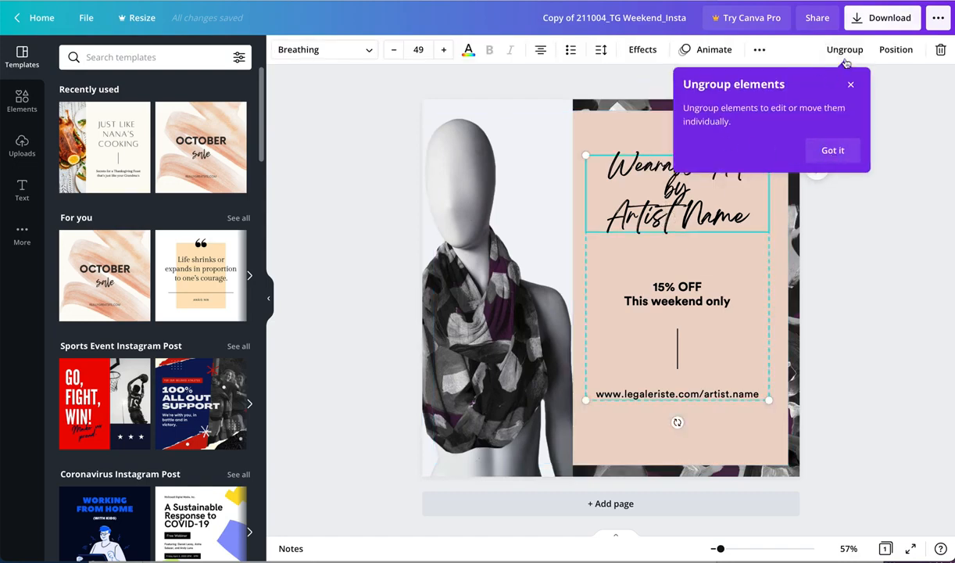
left_click(834, 153)
double_click(675, 174)
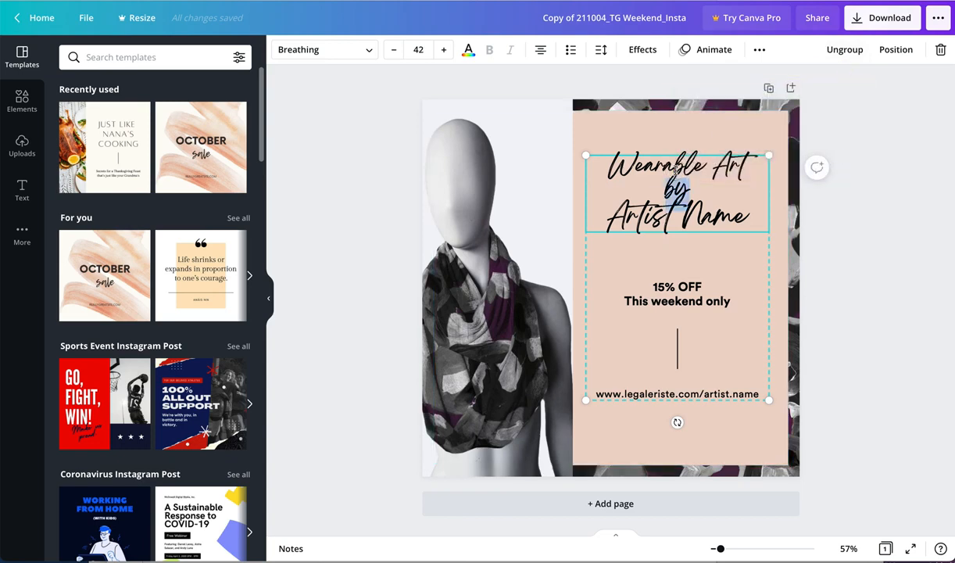
left_click(682, 286)
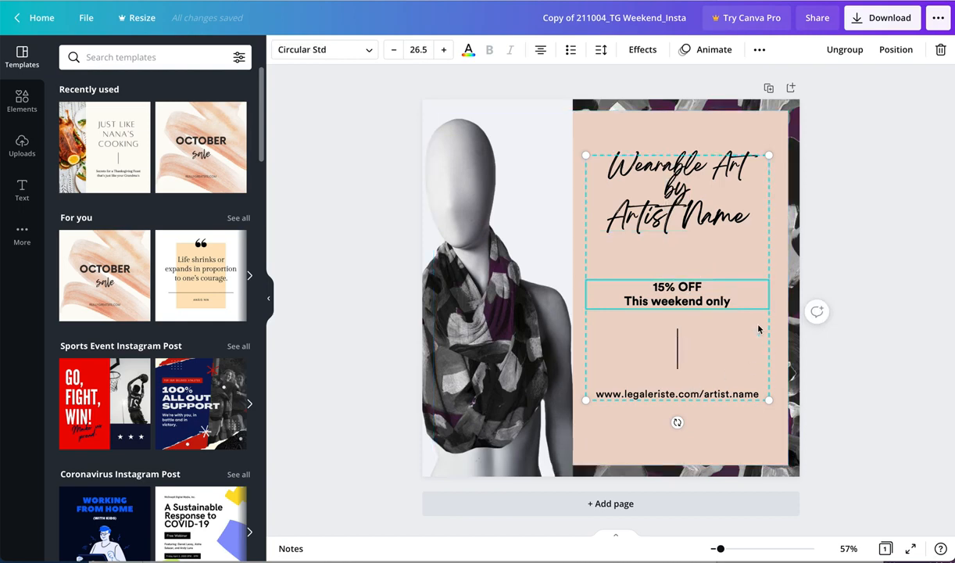
left_click(698, 216)
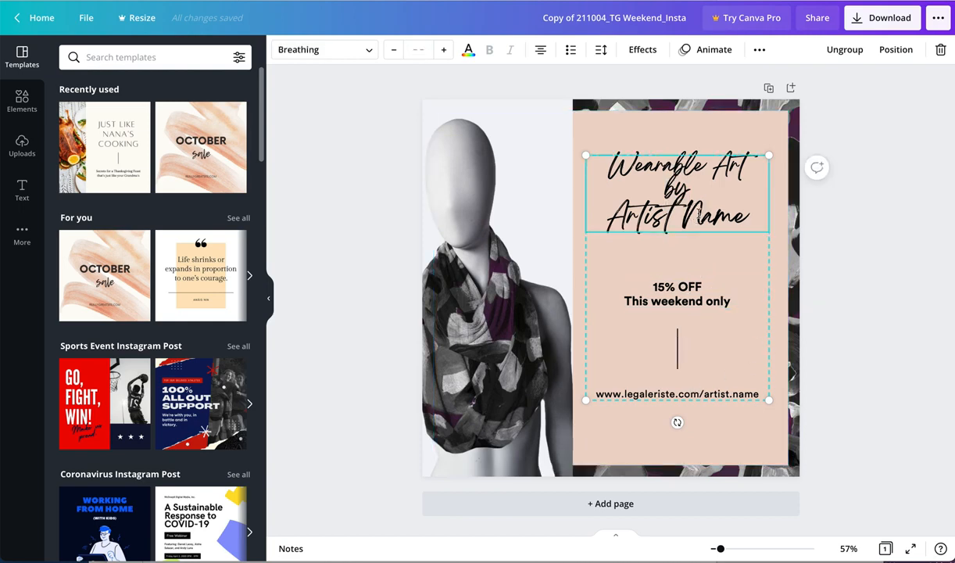
left_click(665, 234)
triple_click(666, 238)
type("Thj")
key("BackSpace")
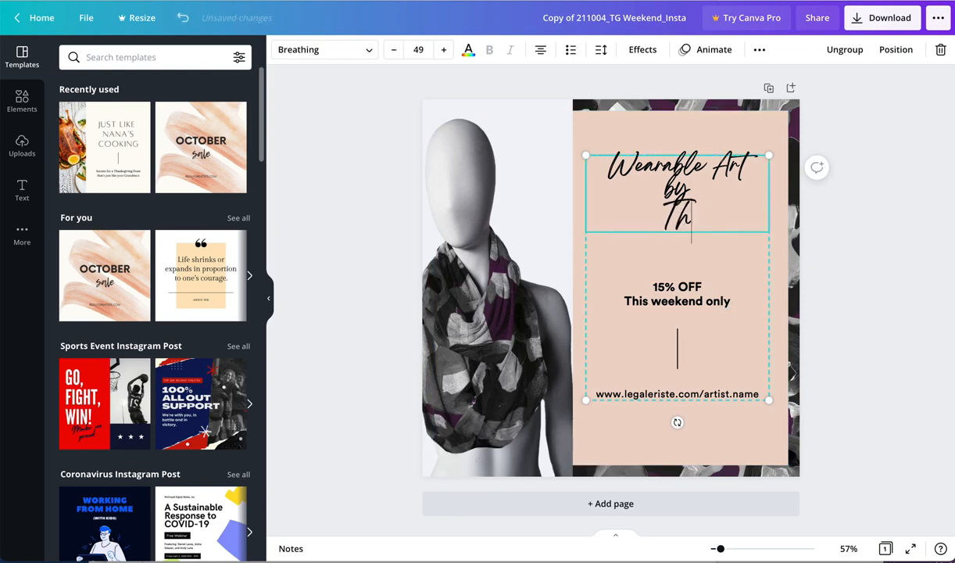
type("ierry C")
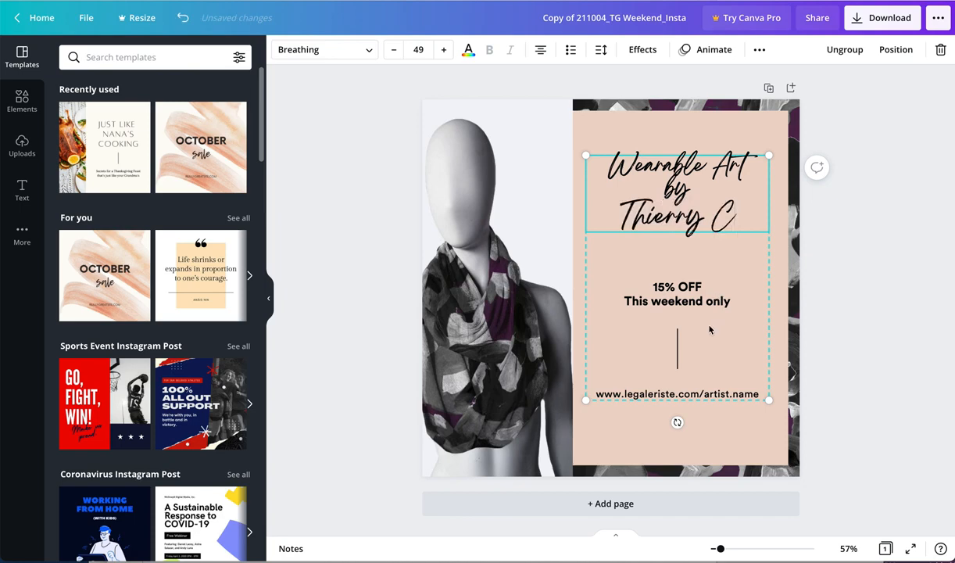
left_click(684, 288)
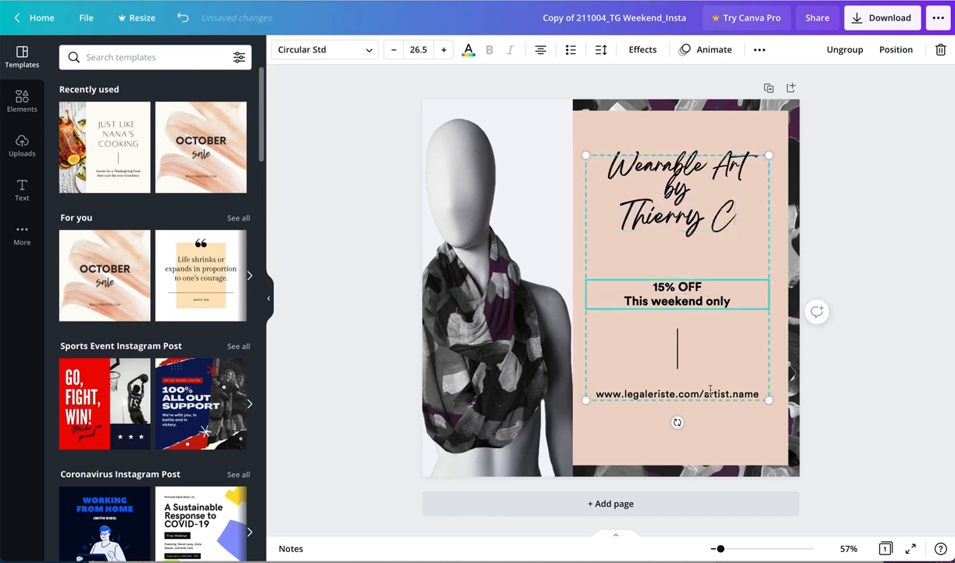
left_click_drag(706, 392, 726, 394)
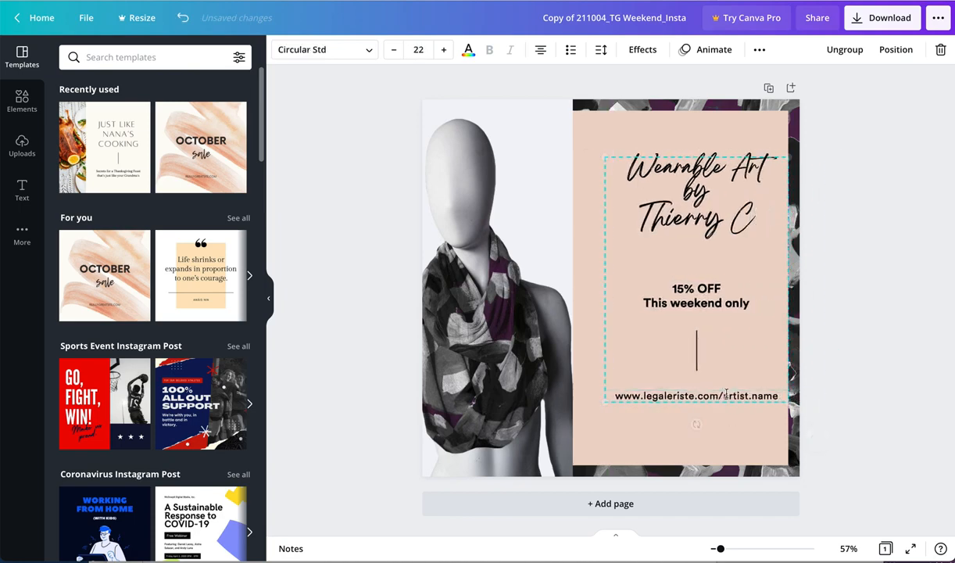
key("ctrl+z")
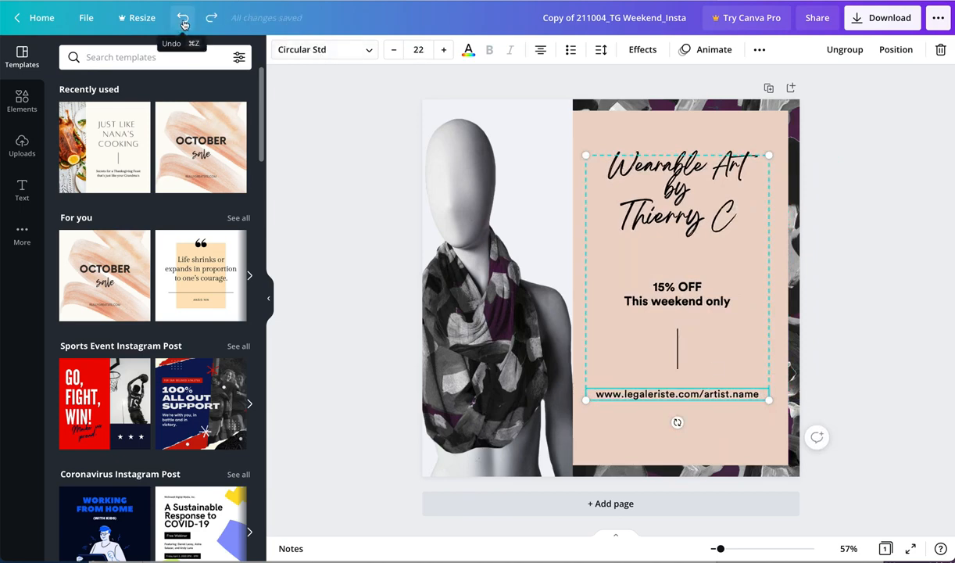
- Switch to Google Chrome and open portal.legaleriste.com in a new tab
key("super+Tab")
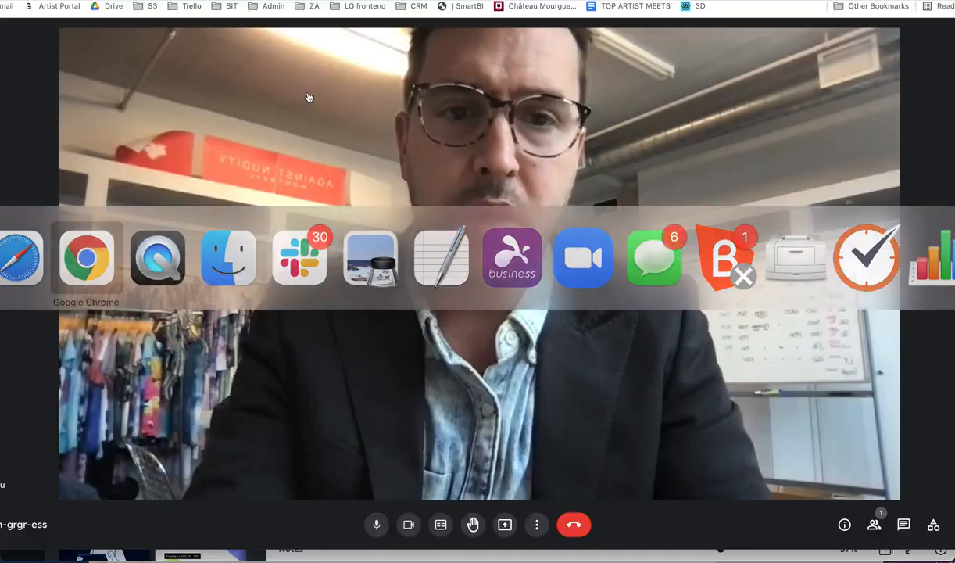
key("super+t")
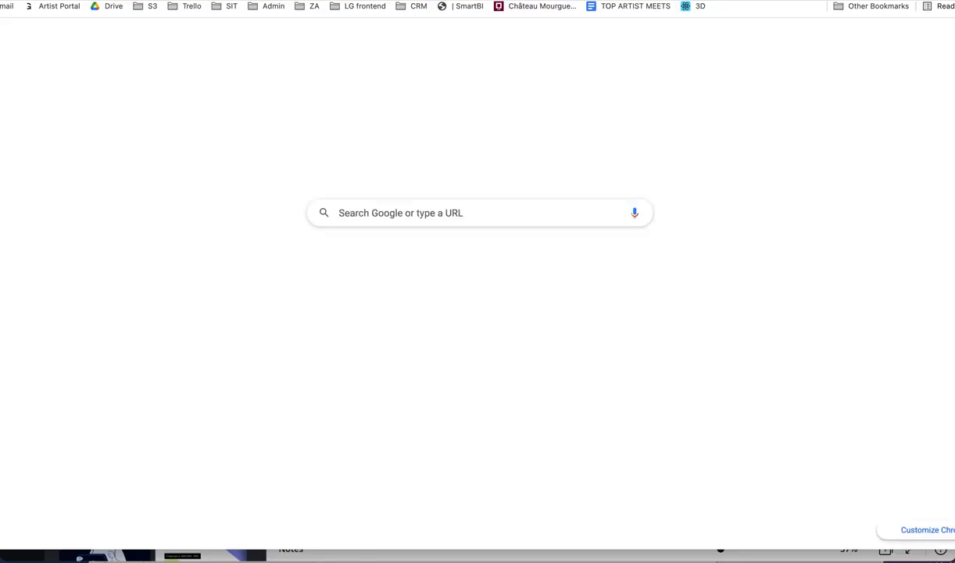
type("ww.")
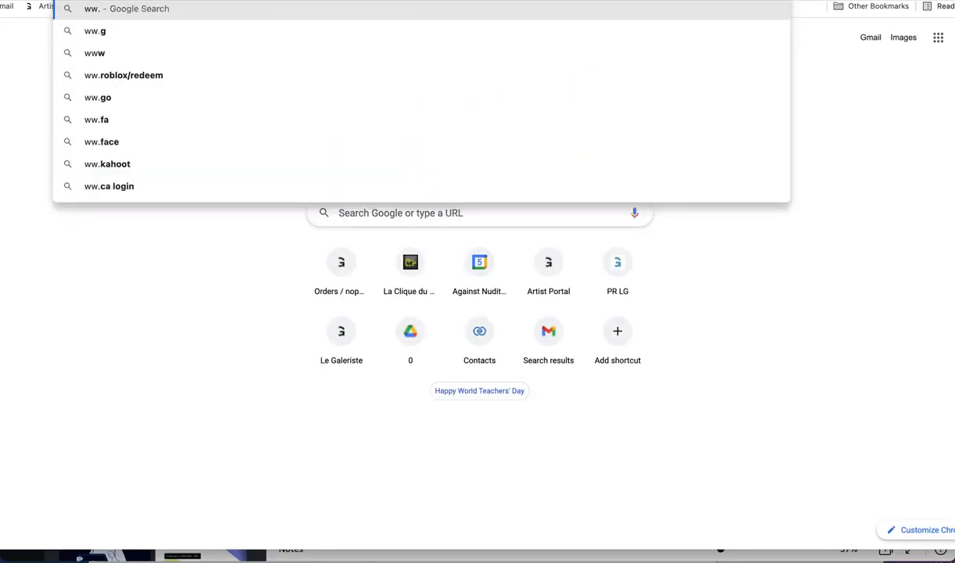
key("BackSpace")
type("w.")
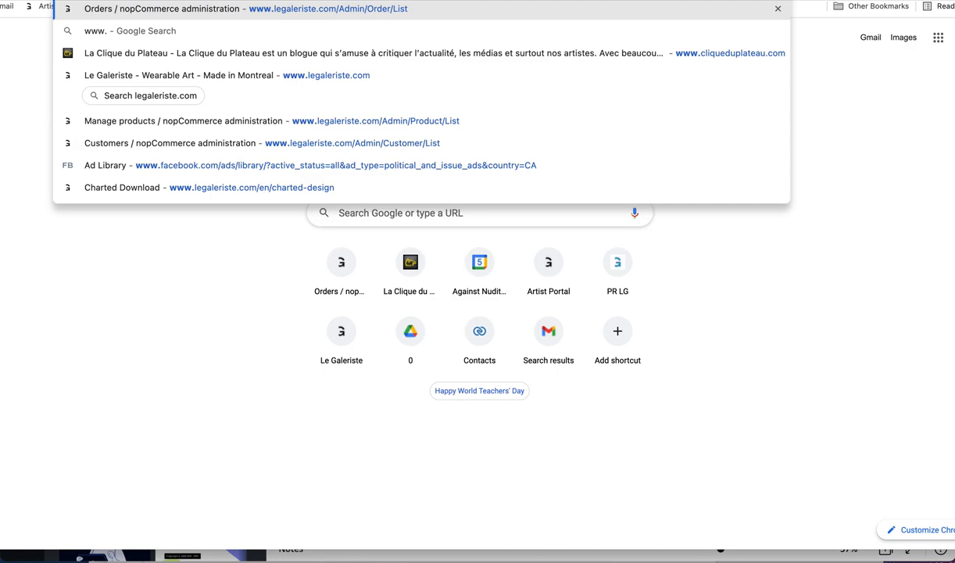
key("super+a")
type("portal.legaleriste.com")
key("Return")
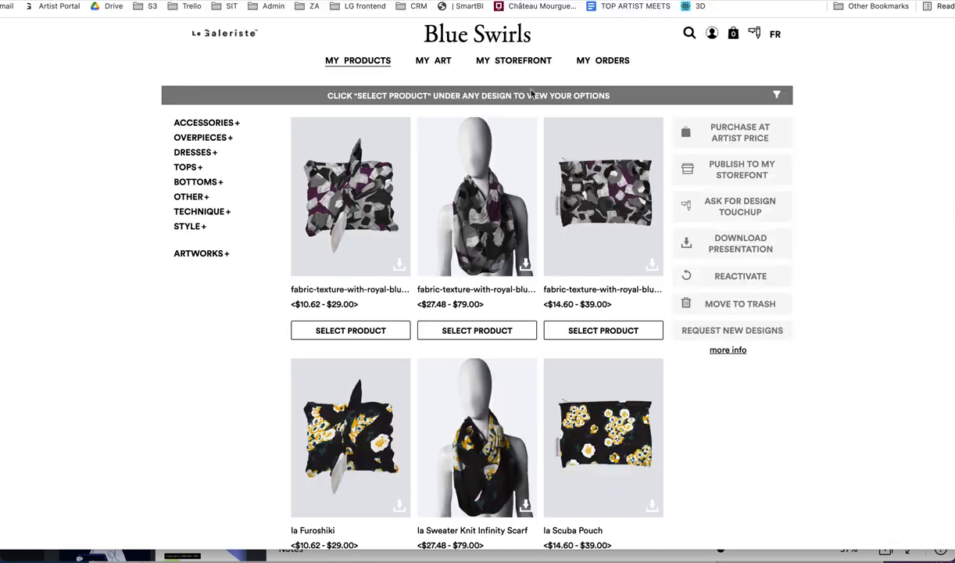
- Open the artist's storefront page in the portal and copy its direct share link
left_click(525, 62)
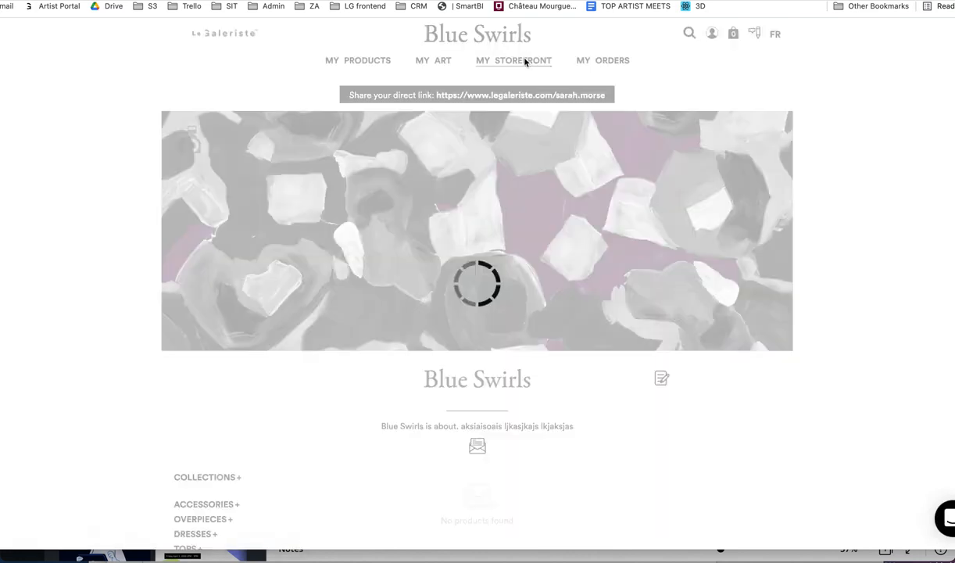
left_click(532, 96)
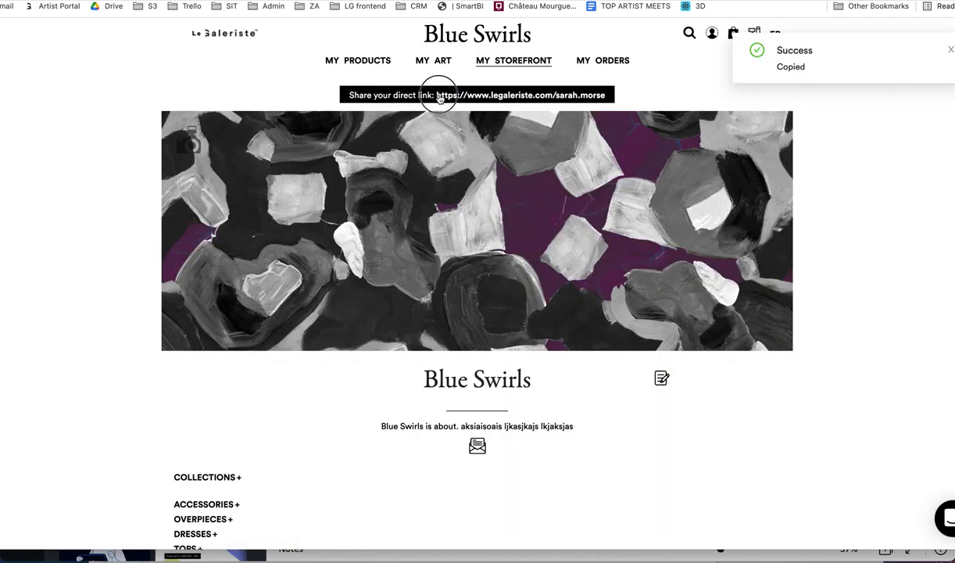
left_click_drag(437, 95, 551, 100)
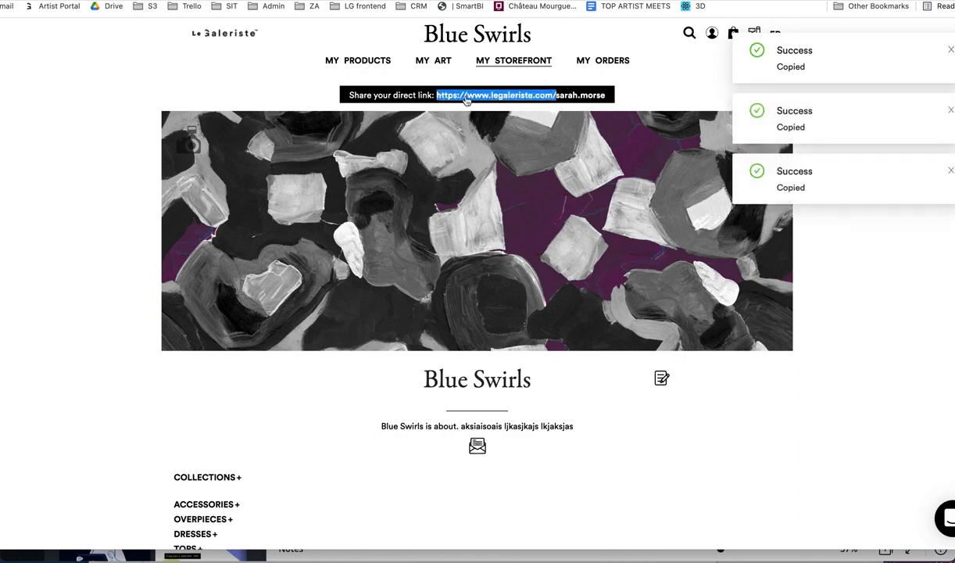
- Switch back to the Canva design in Safari and replace the placeholder web address with the copied storefront link
key("super+Tab")
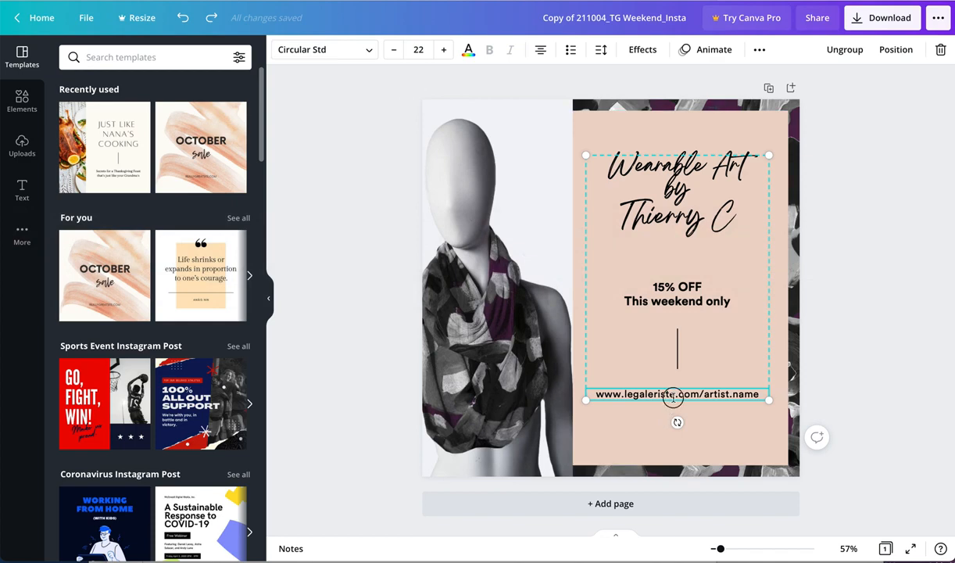
double_click(673, 397)
key("super+v")
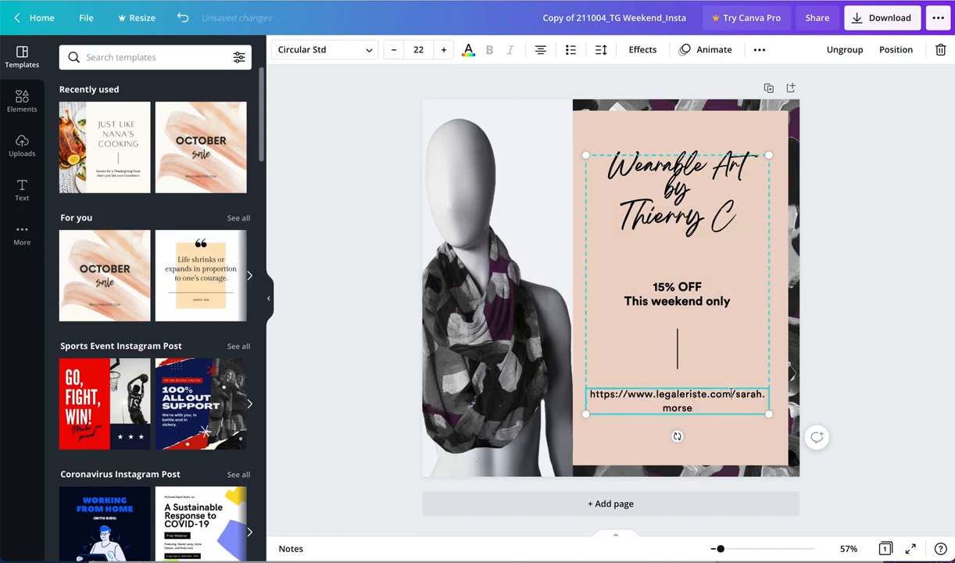
- Set the font size of the whole storefront link to 19 so it fits on one line, and deselect it
key("super+a")
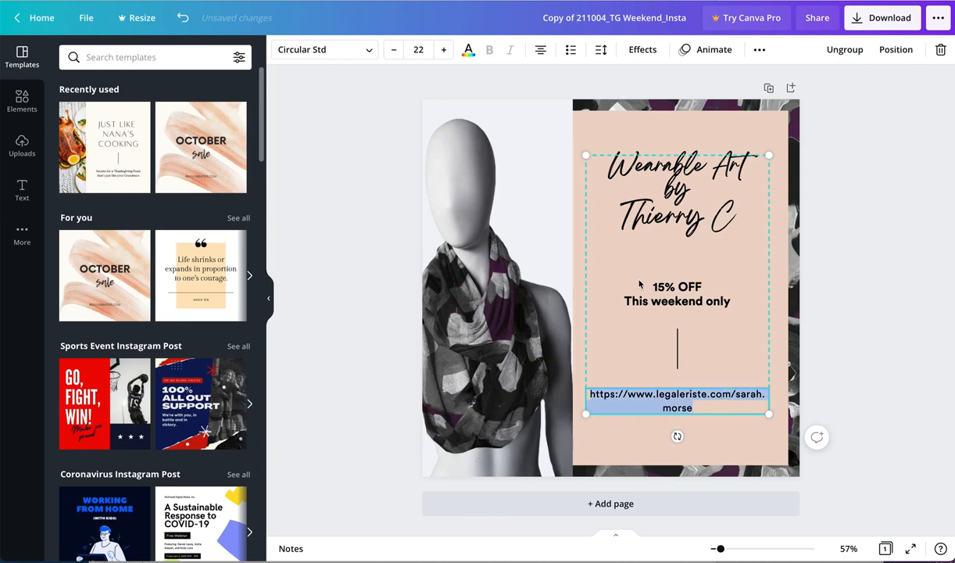
left_click(394, 52)
left_click(394, 51)
left_click(394, 51)
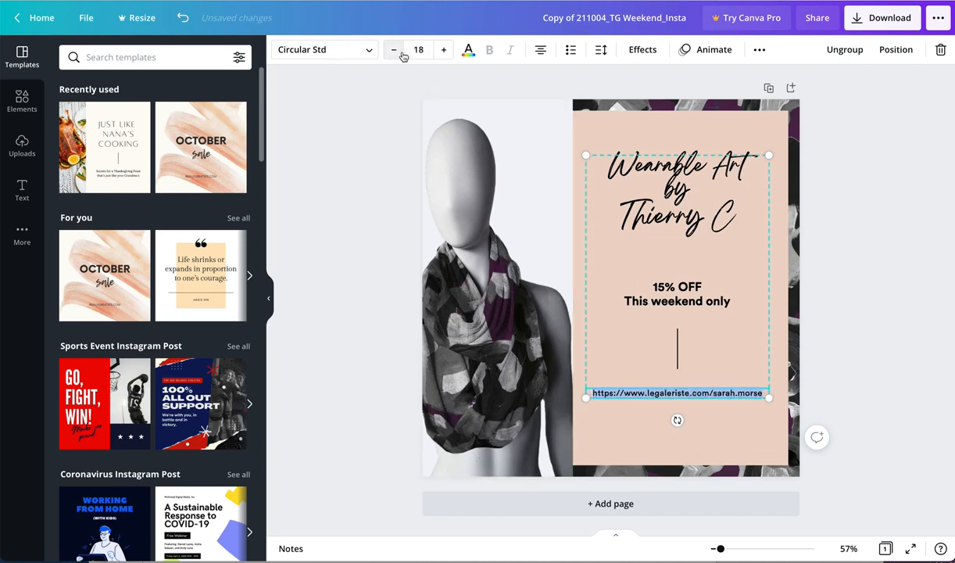
left_click(395, 52)
left_click(442, 51)
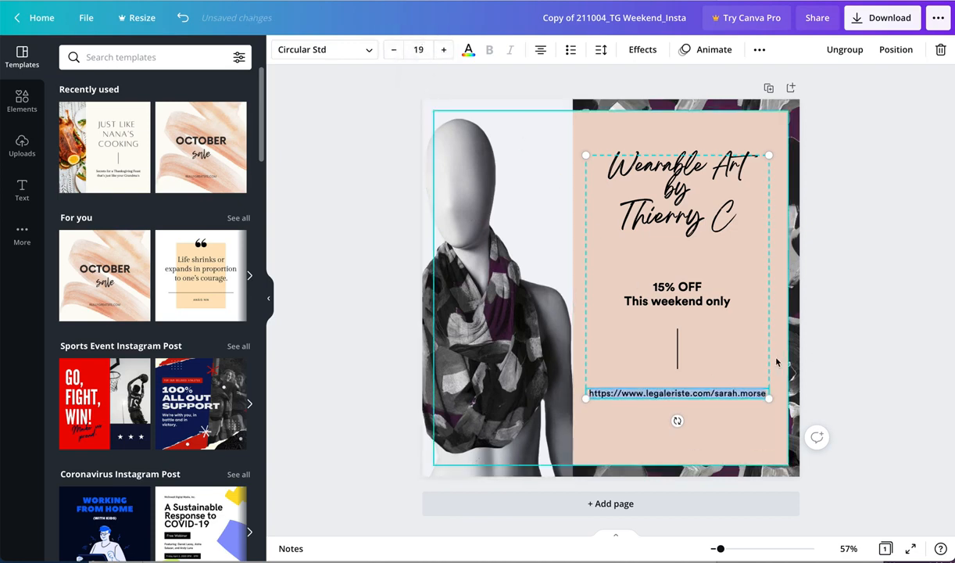
left_click(815, 353)
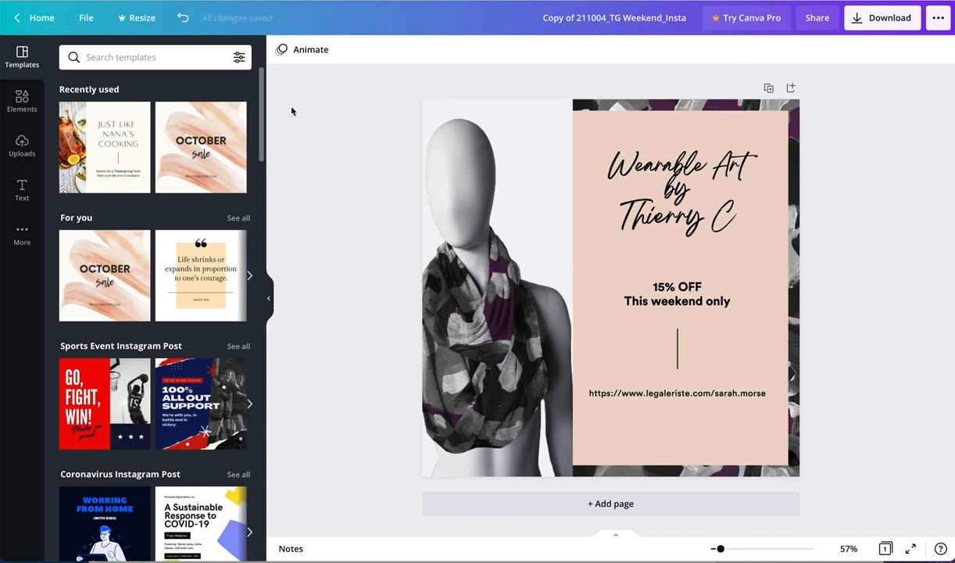
- In the resize options, try a custom height of 600 px, then set it to 1800 px with the width at 1080 px
left_click(139, 20)
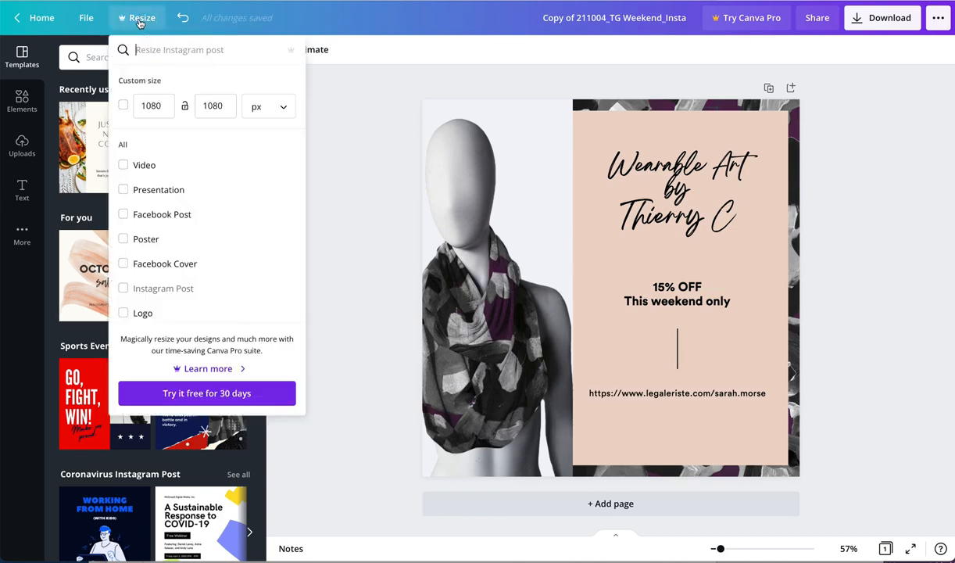
double_click(205, 107)
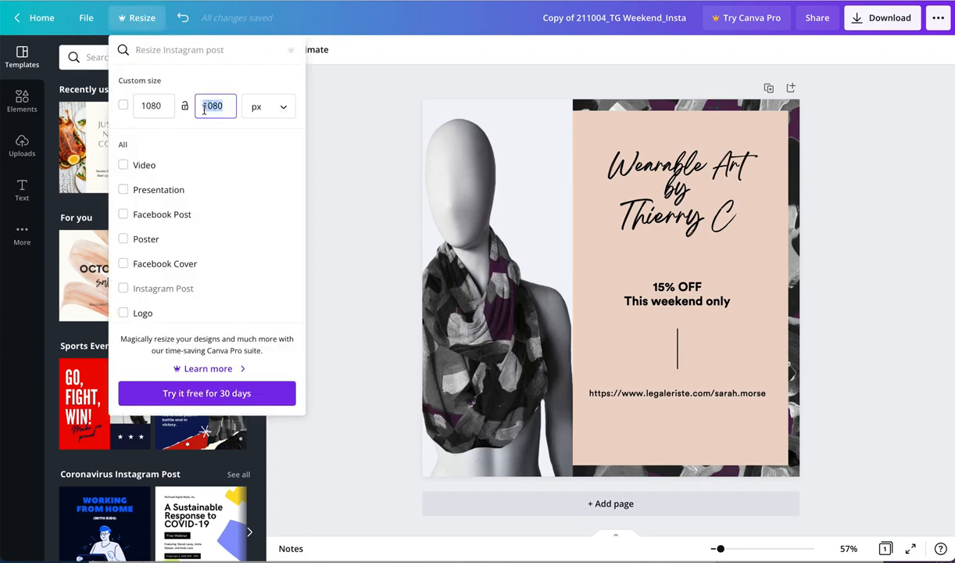
type("600")
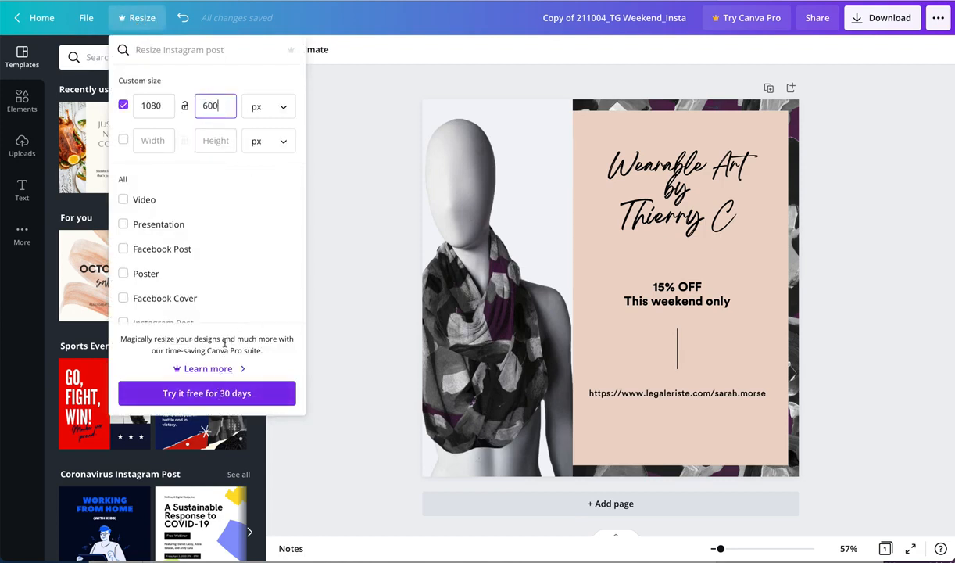
double_click(209, 105)
type("1800")
left_click(264, 56)
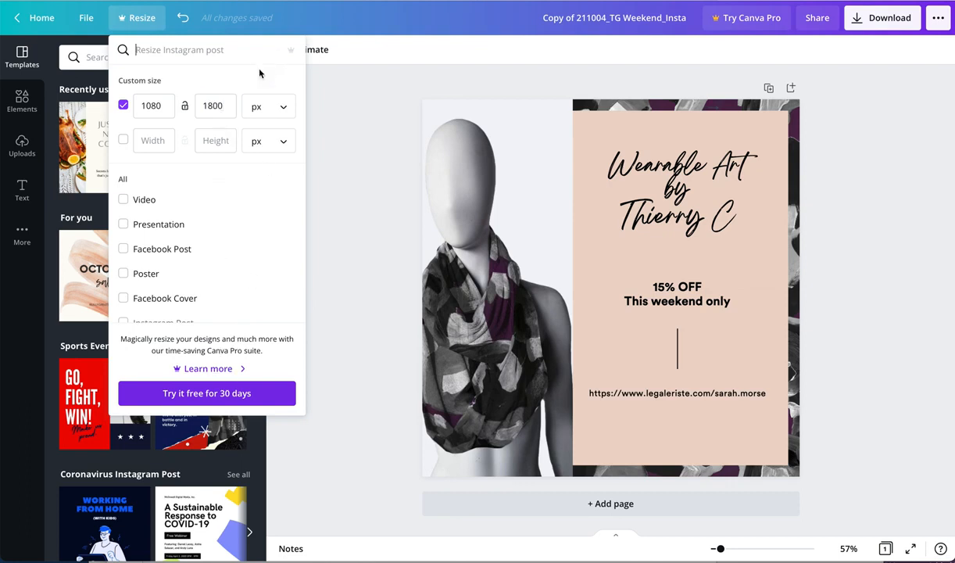
- Close the resize options without applying the custom size, and check the design's pixel dimensions in its file details
left_click(352, 114)
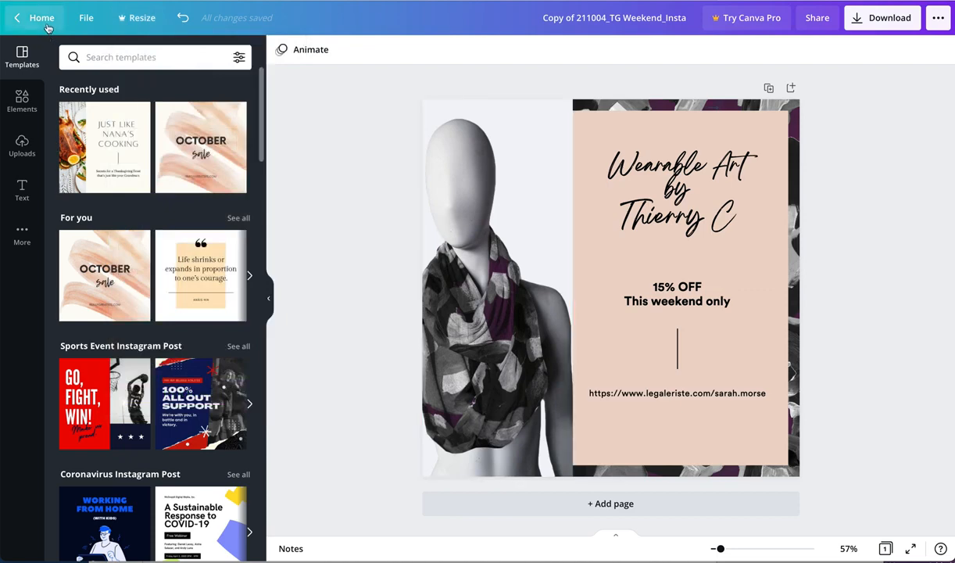
left_click(86, 26)
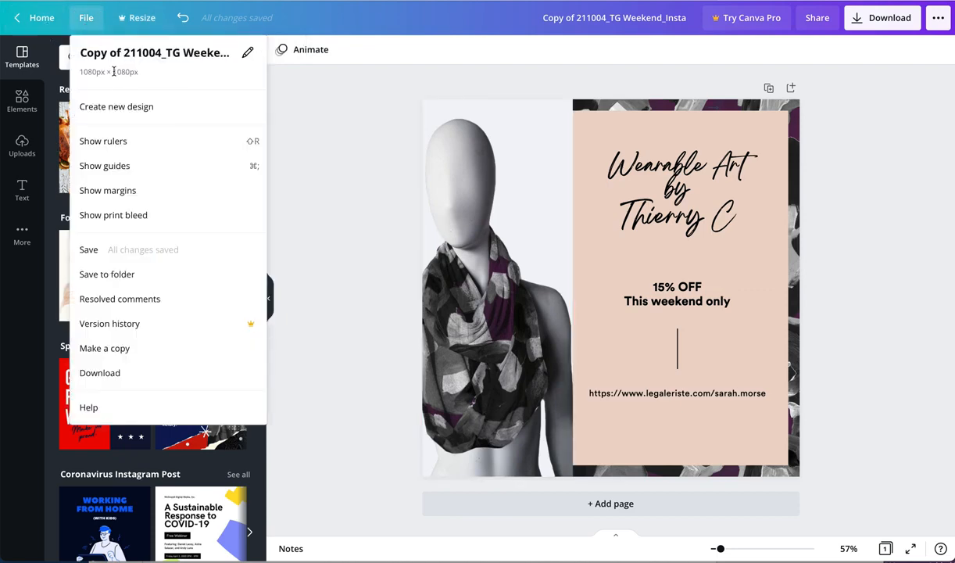
left_click(350, 146)
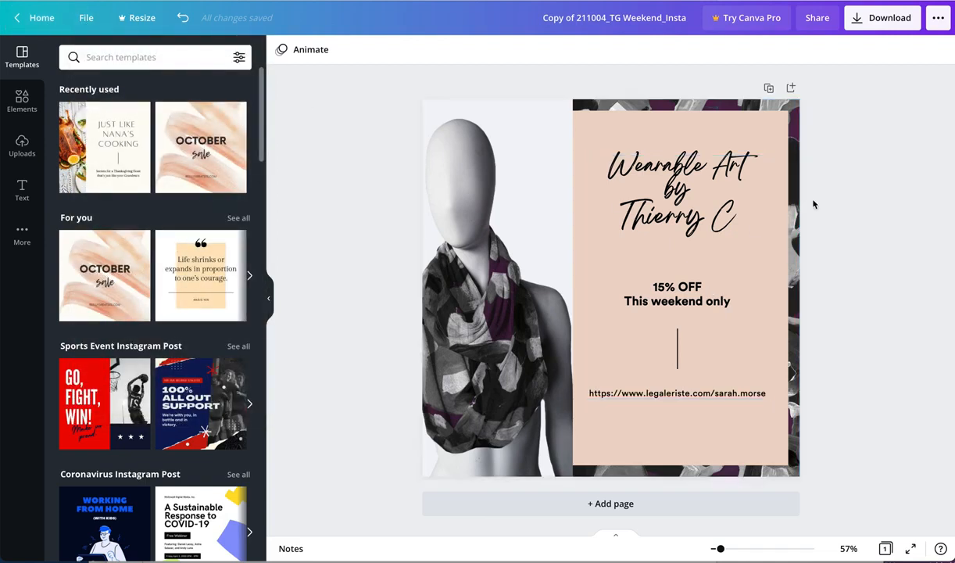
- Upload fabric-texture-with-royal-blue-swirl-pattern.jpg from the Desktop in Finder to the design's uploads, and return to the design
left_click(637, 108)
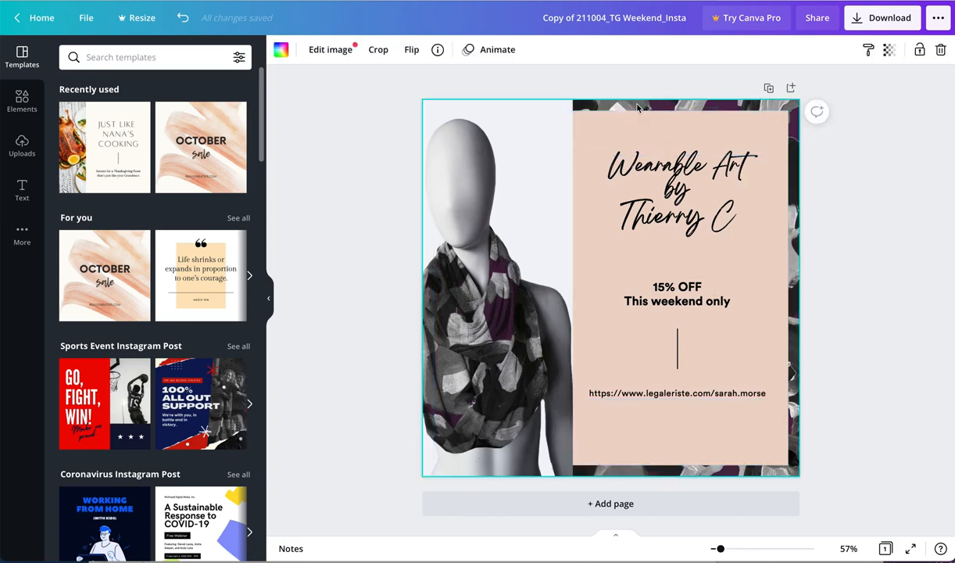
left_click(514, 231)
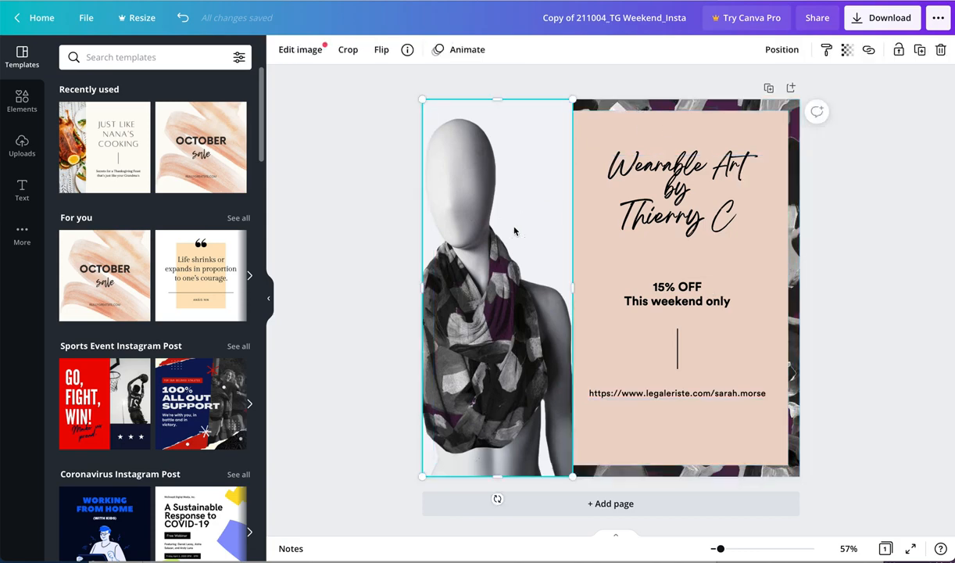
left_click(23, 148)
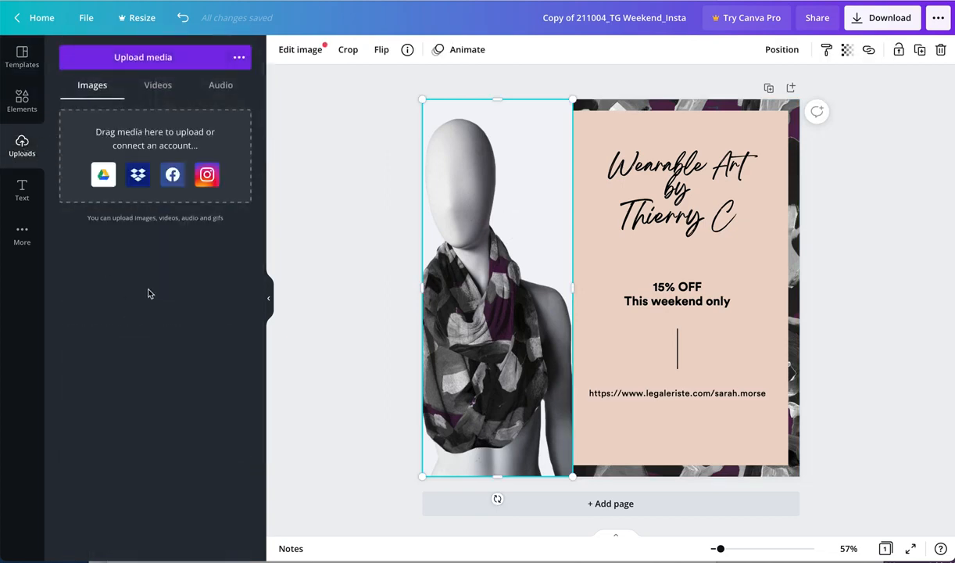
key("super+Tab")
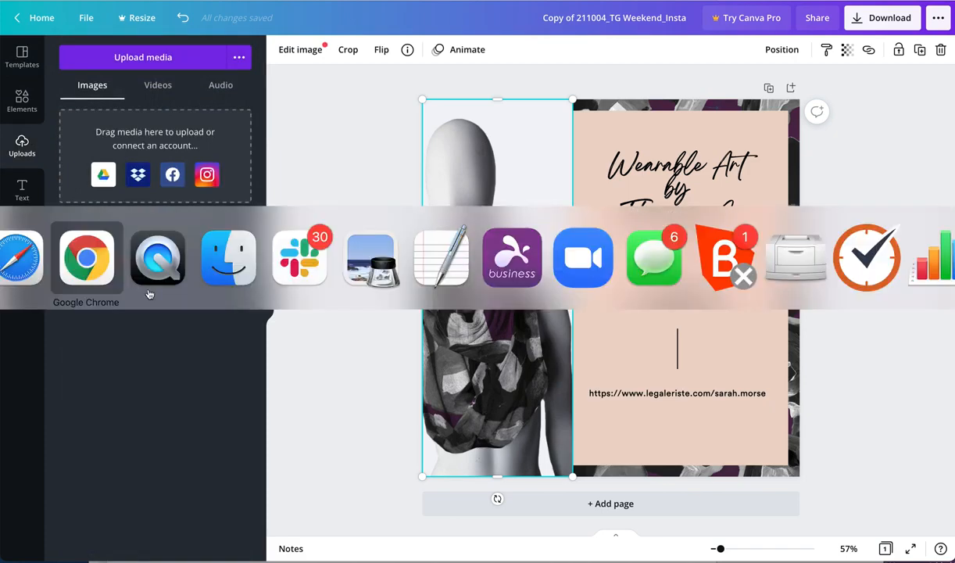
key("super+Tab")
key("super+Tab")
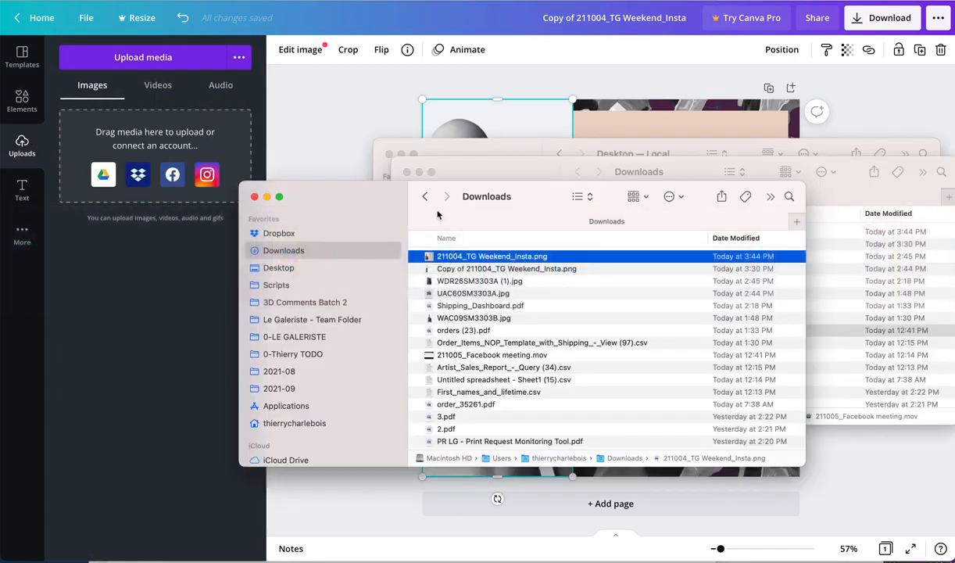
left_click(297, 269)
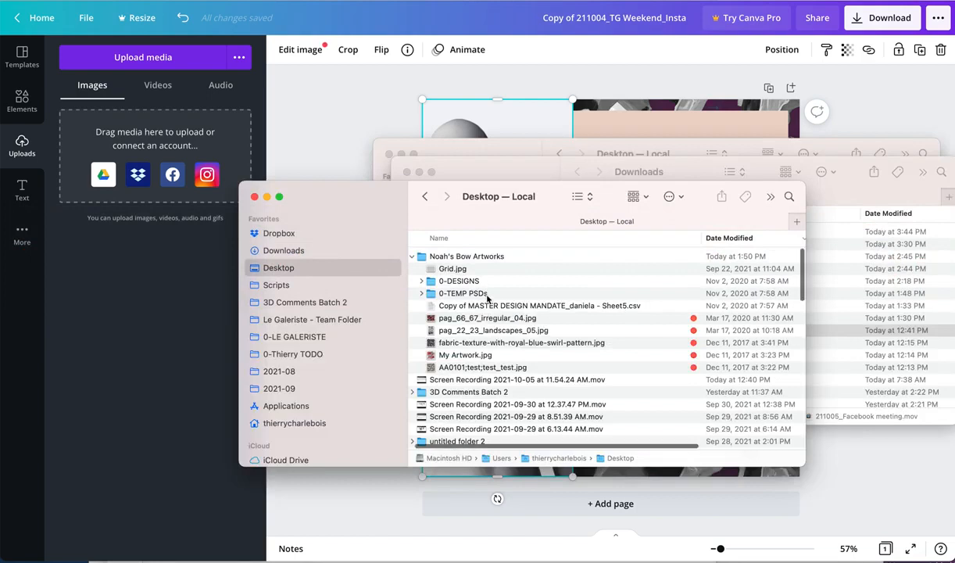
scroll(442, 316, "down", 1)
left_click(443, 315)
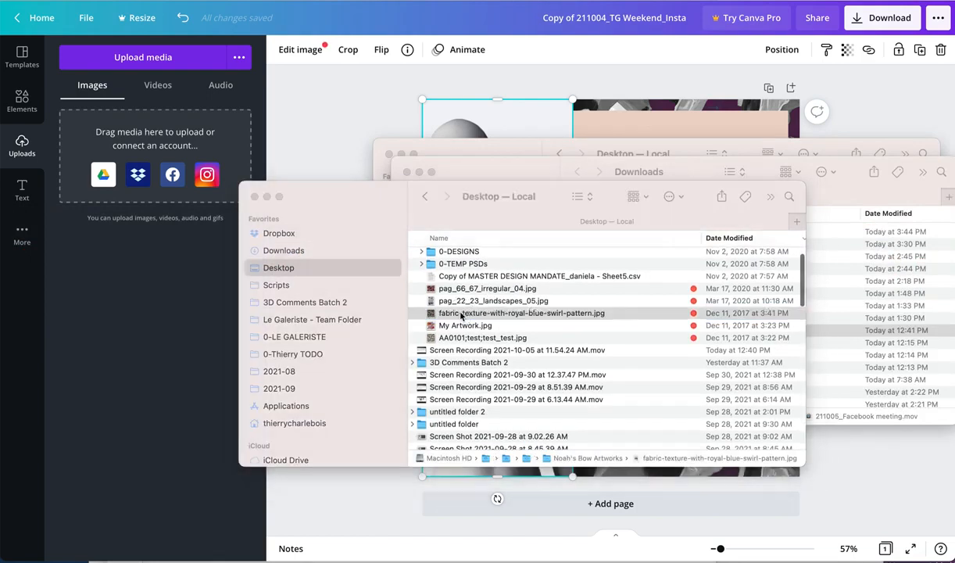
left_click(515, 314)
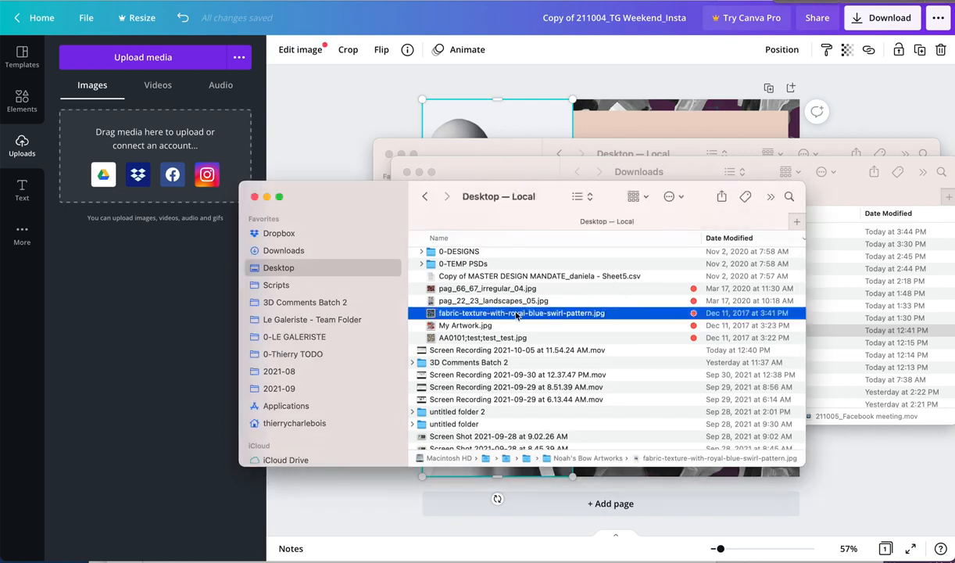
left_click_drag(516, 314, 138, 235)
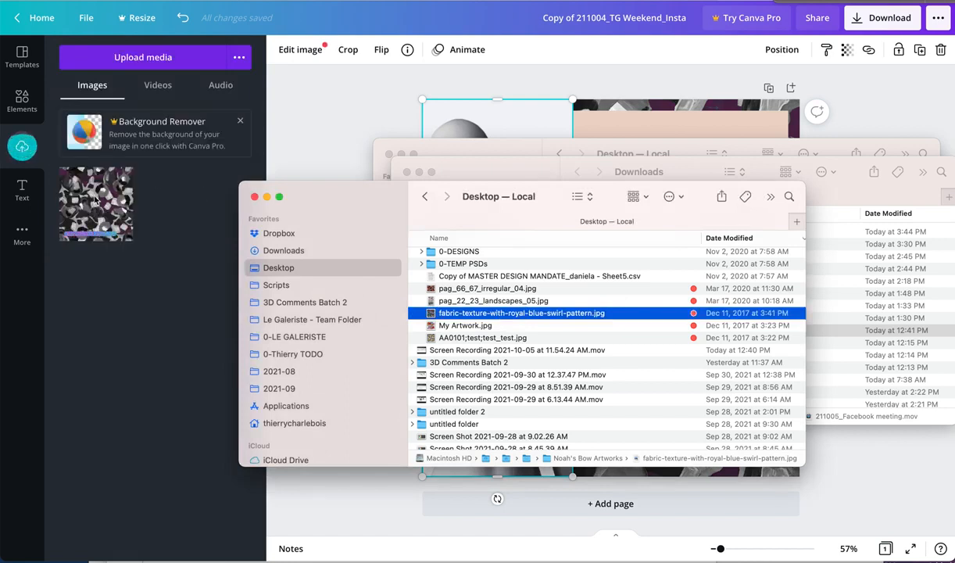
left_click(311, 115)
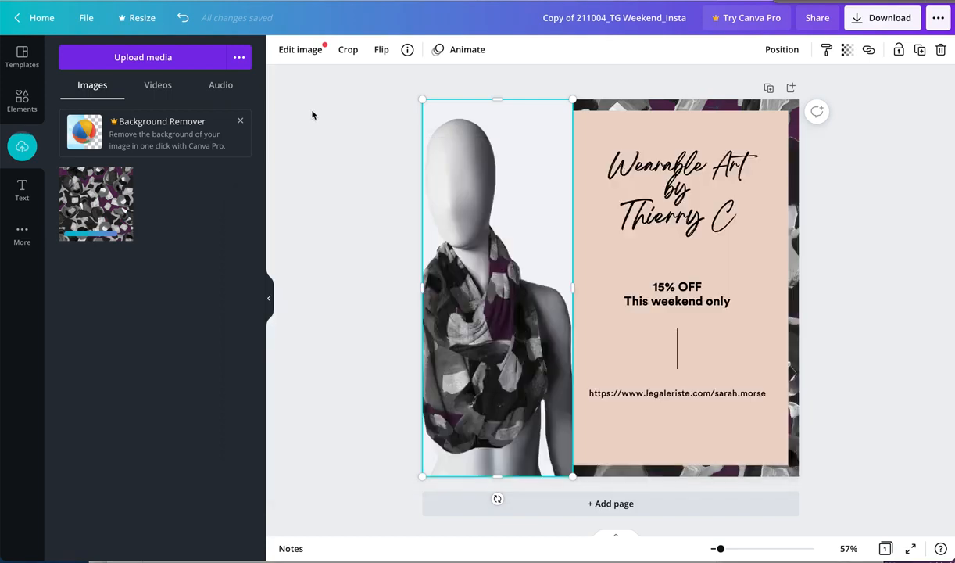
- Switch to the artist portal in Chrome and open the artist's own product list
key("super+Tab")
key("super+Tab")
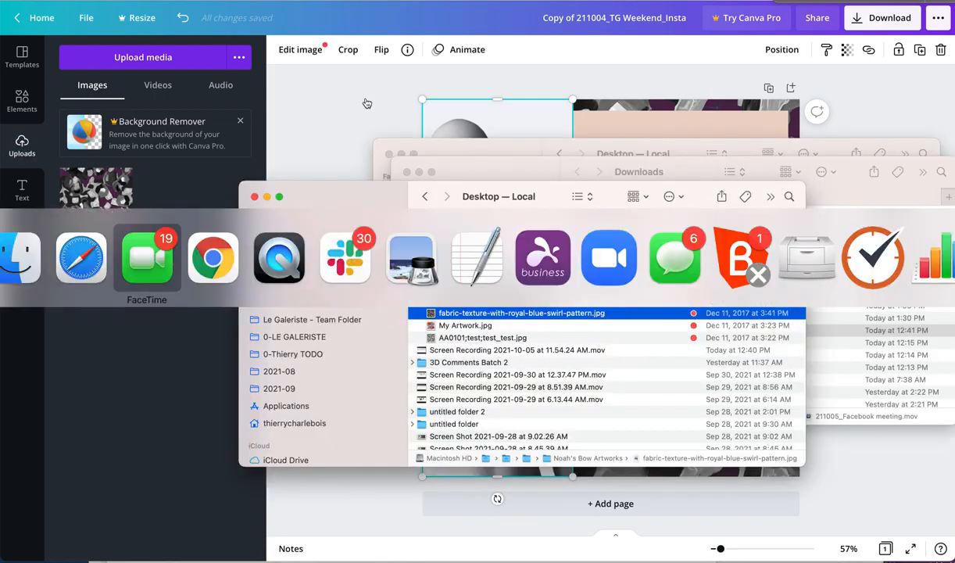
key("super+Tab")
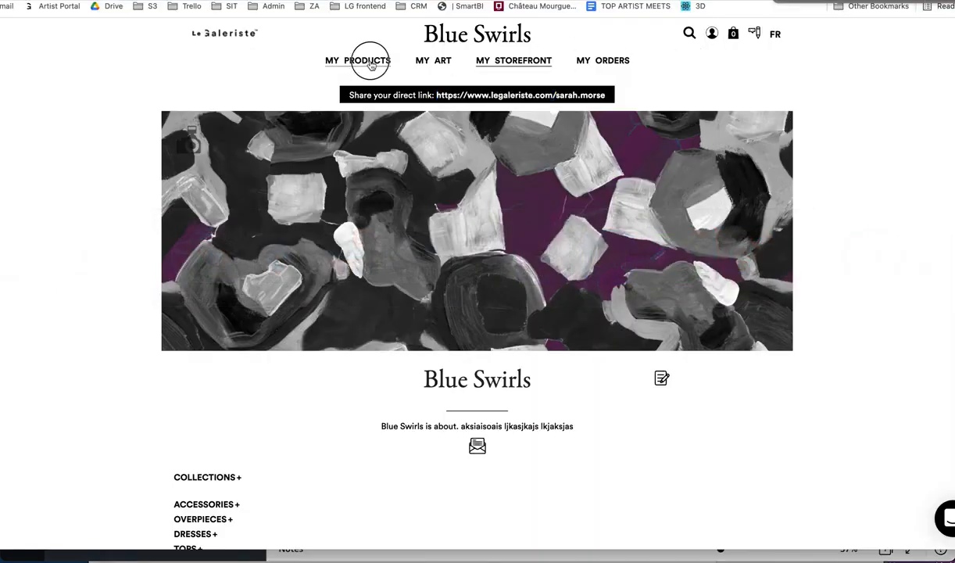
left_click(356, 60)
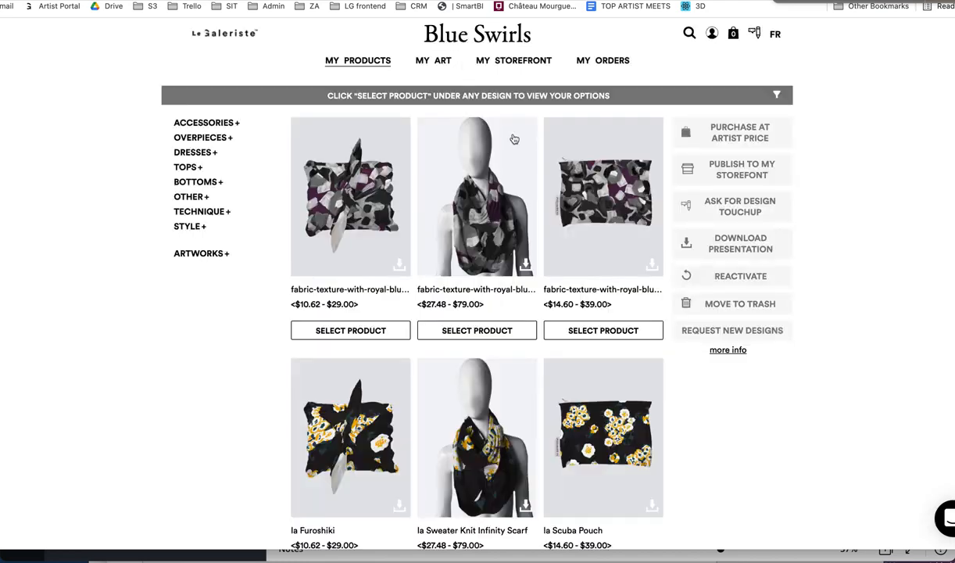
- Download the product images of the gray-and-purple infinity scarf, the la Sweater Knit Infinity Scarf and the Test 2 Sophia Dress
scroll(512, 144, "down", 1)
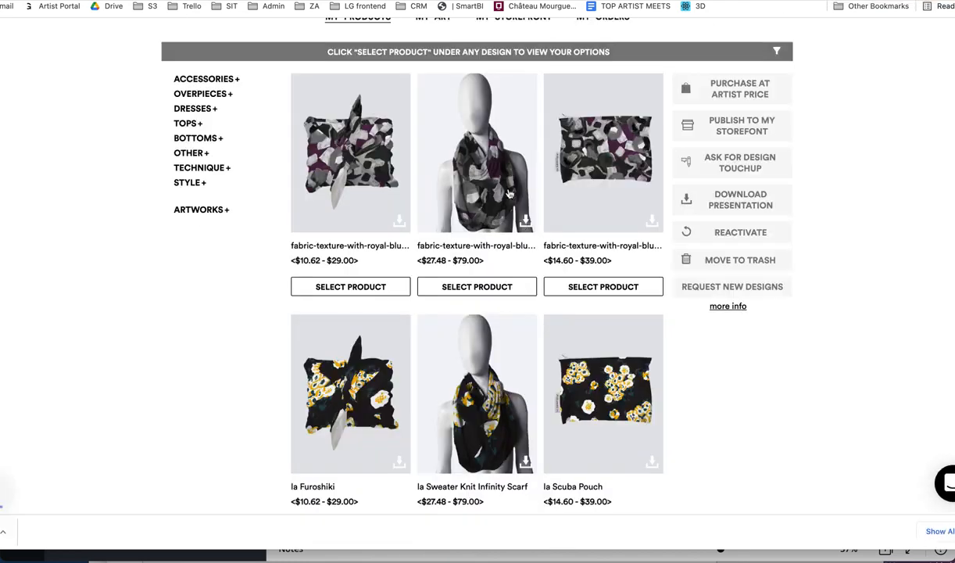
scroll(528, 227, "down", 4)
left_click(525, 307)
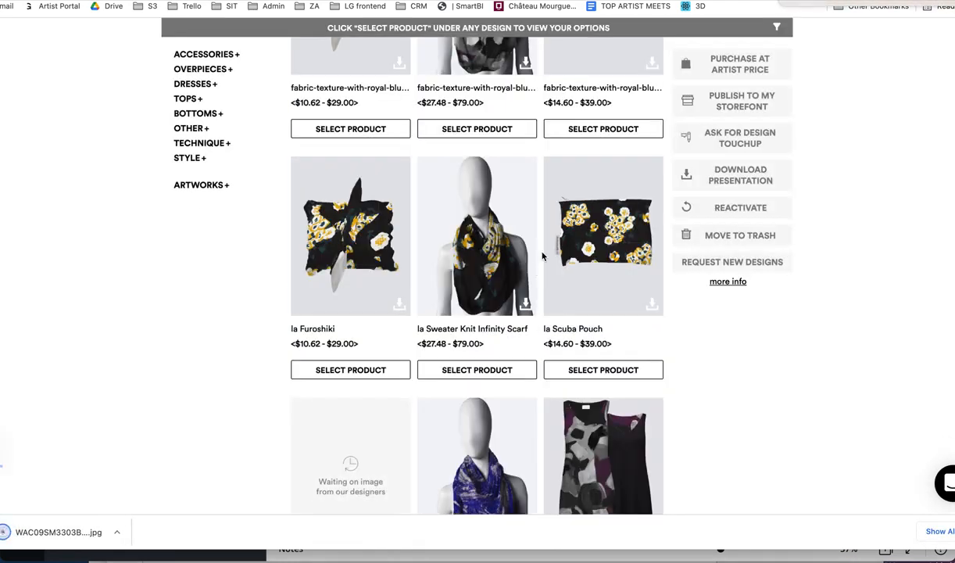
scroll(547, 308, "down", 5)
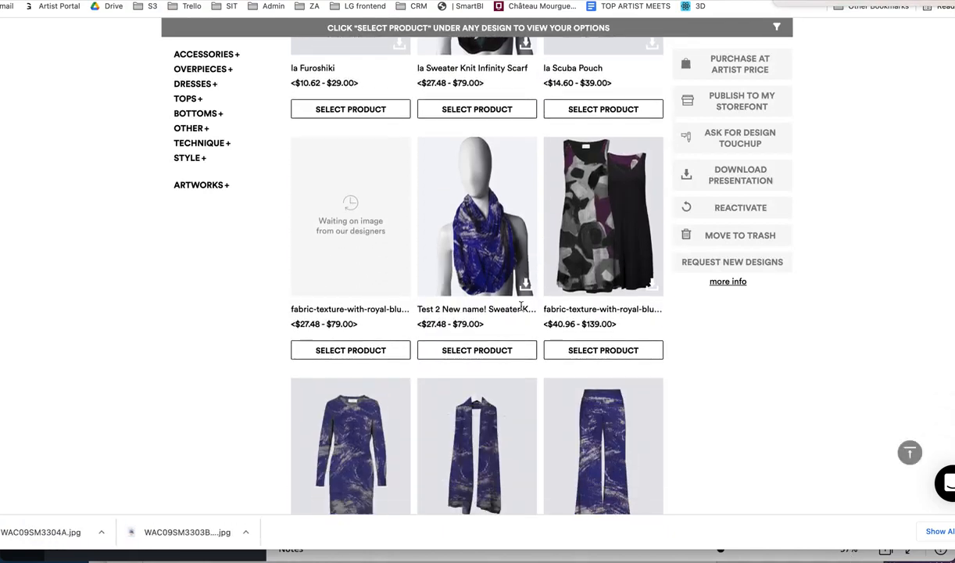
scroll(468, 328, "down", 4)
left_click(400, 381)
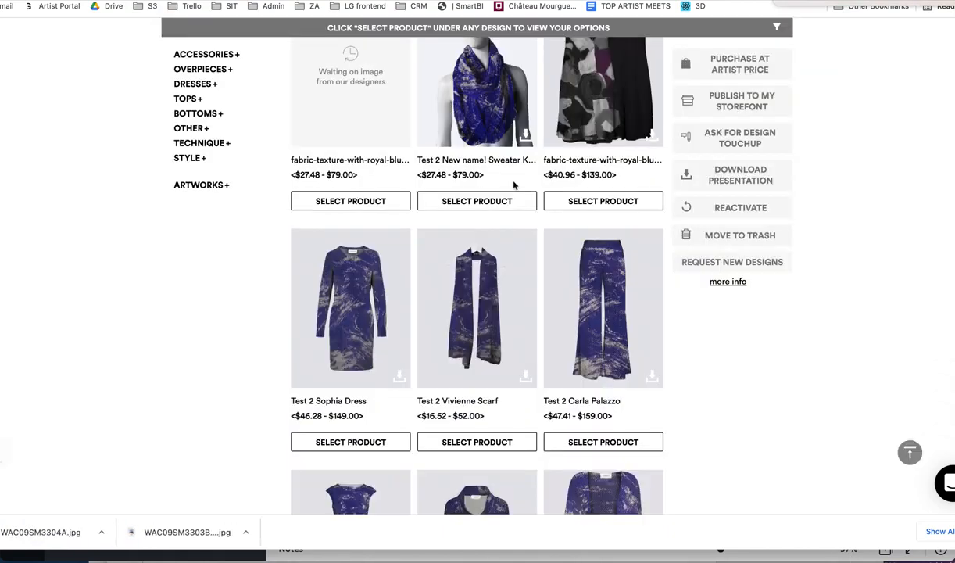
scroll(400, 381, "up", 12)
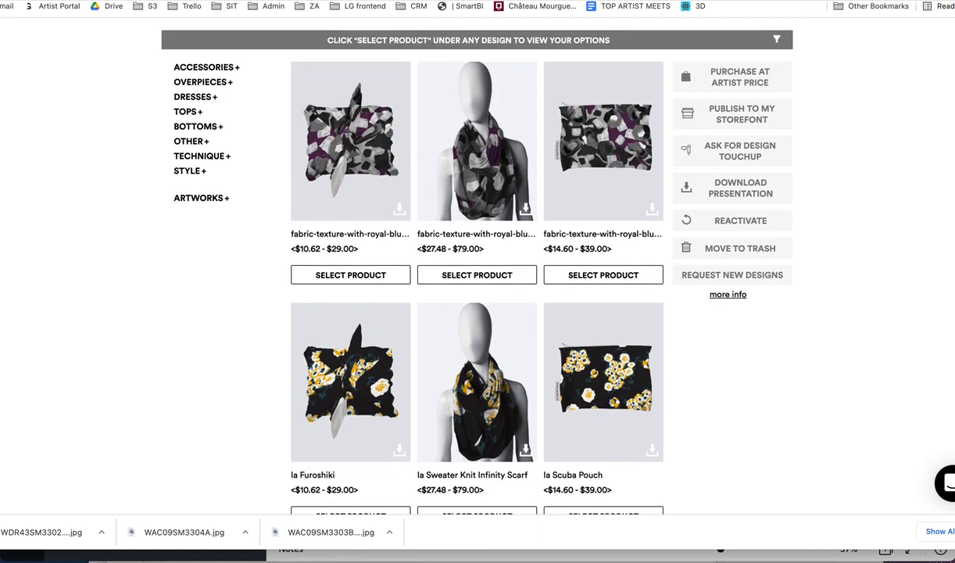
- Return to Canva and upload WDR43SM3302A (1).jpg, WAC09SM3304A.jpg and WAC09SM3303B (1).jpg from the Downloads folder
key("super+Tab")
key("super+Tab")
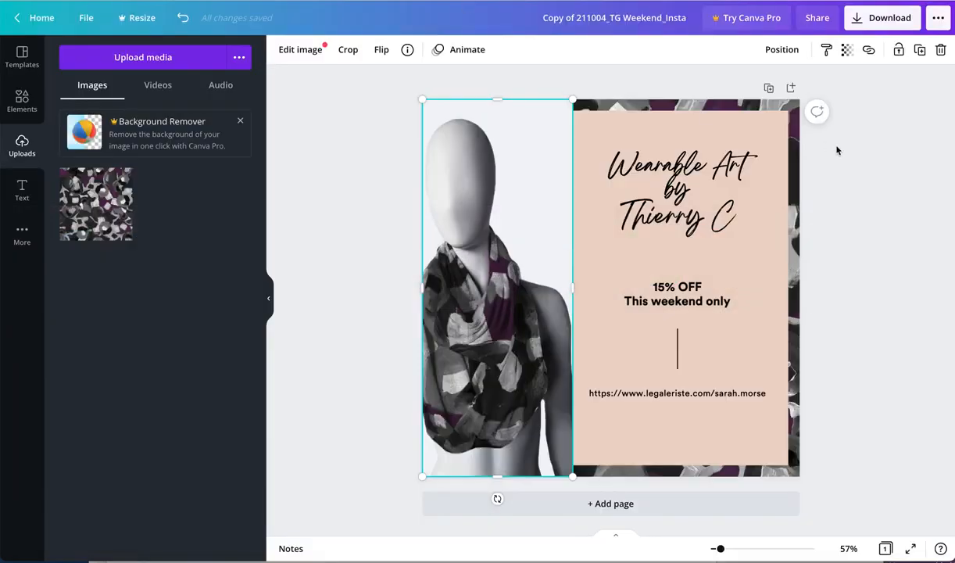
left_click(840, 151)
key("super+Tab")
key("super+Tab")
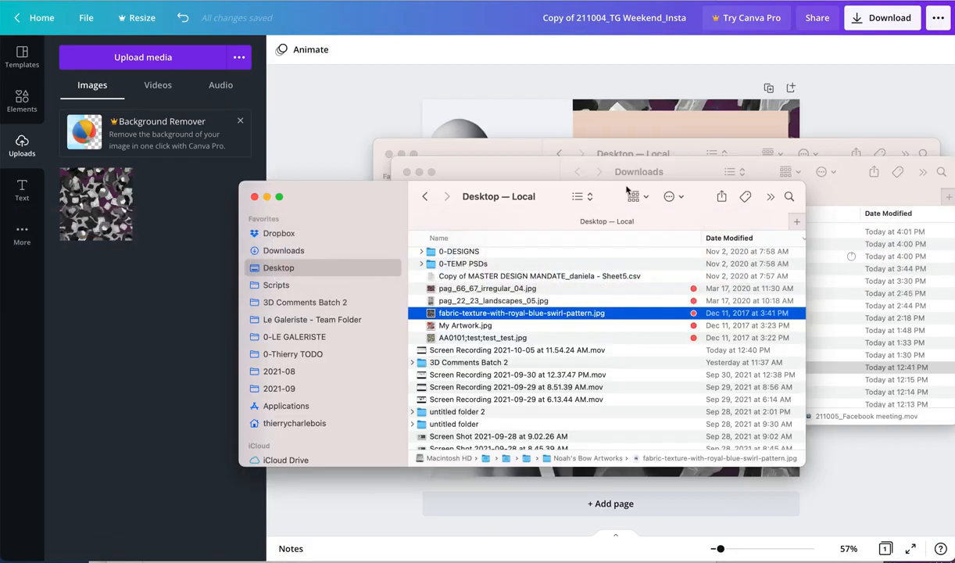
left_click(283, 250)
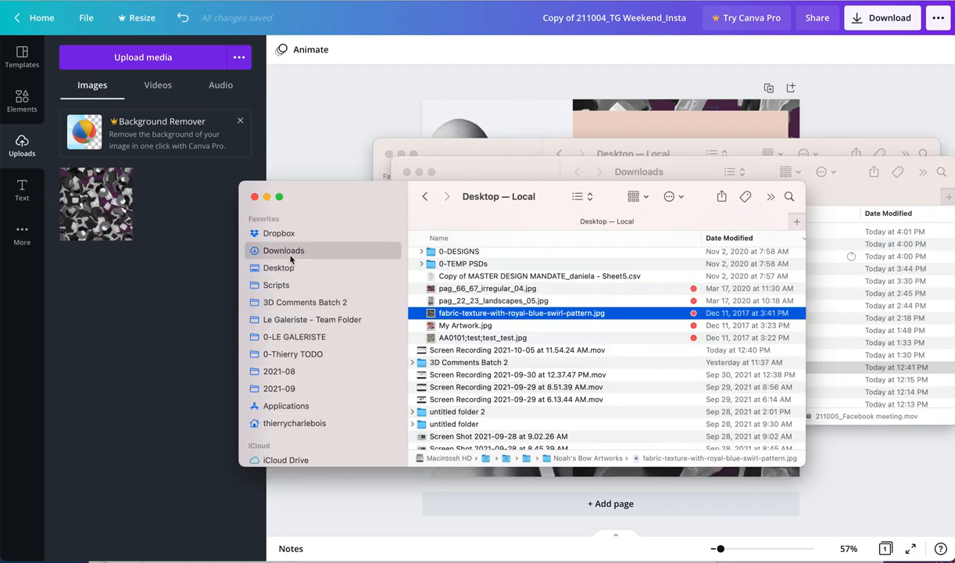
left_click(472, 257)
left_click(483, 283, "shift")
left_click_drag(483, 286, 112, 240)
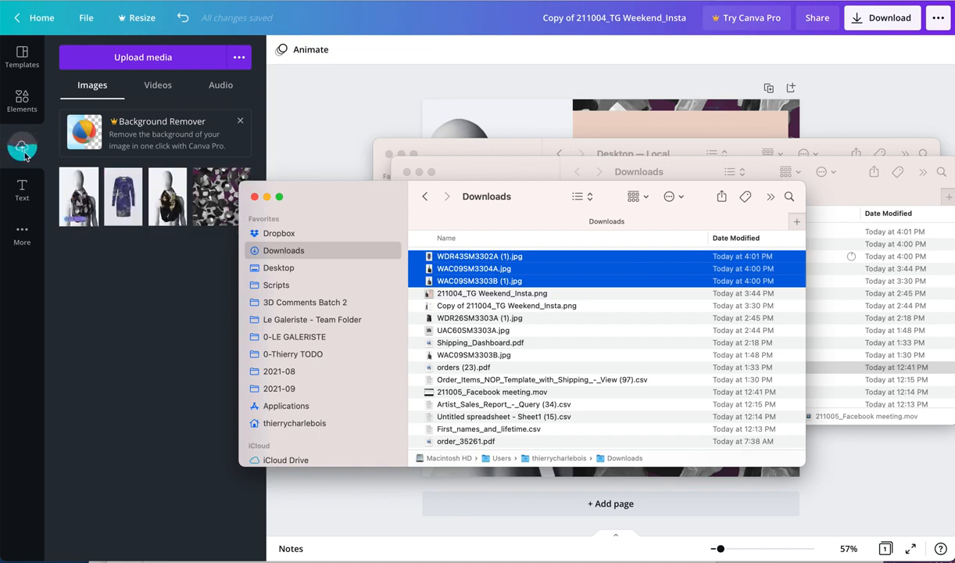
left_click(308, 115)
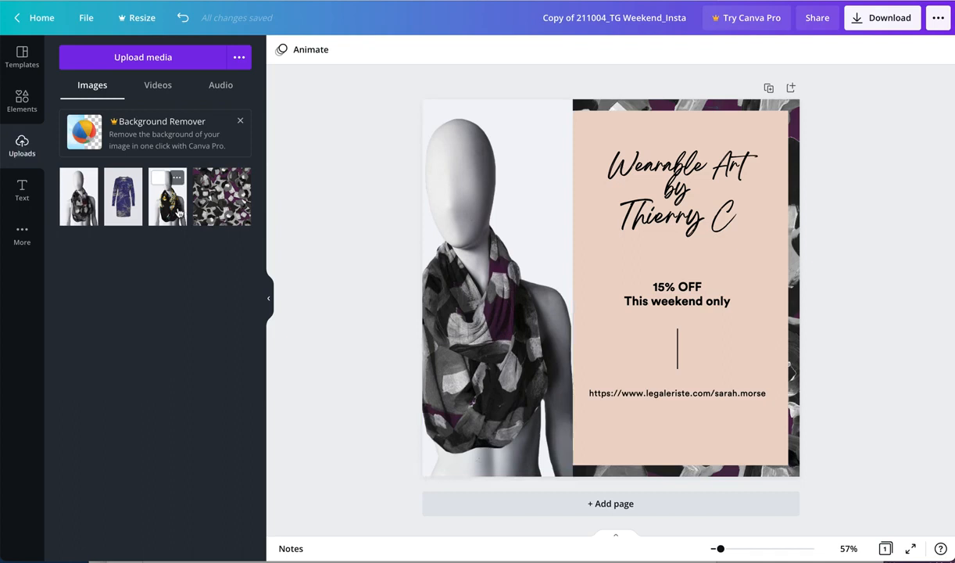
- Replace the mannequin photo with the yellow floral scarf image, trying a 597 px frame width before narrowing it back to the text panel's edge
left_click_drag(175, 211, 474, 254)
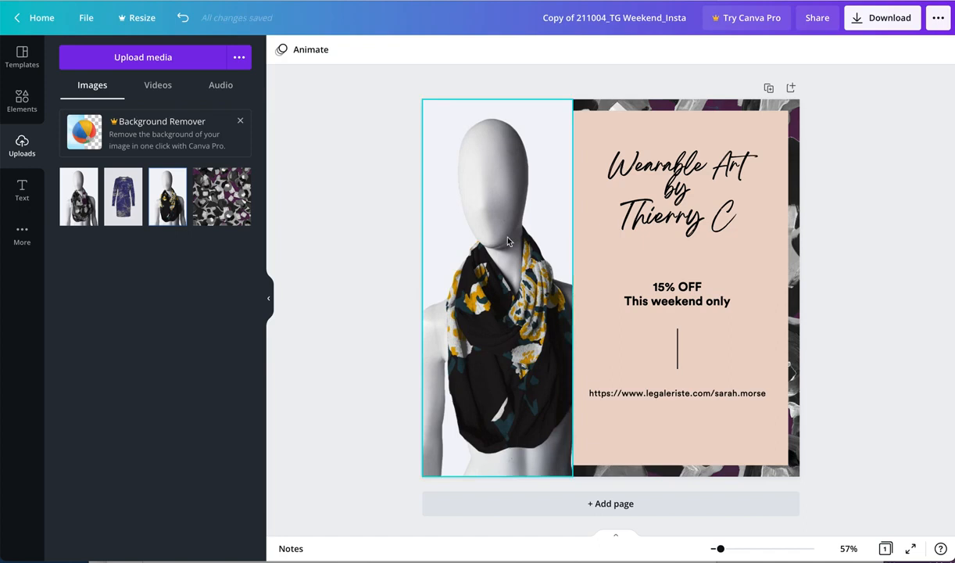
left_click(512, 242)
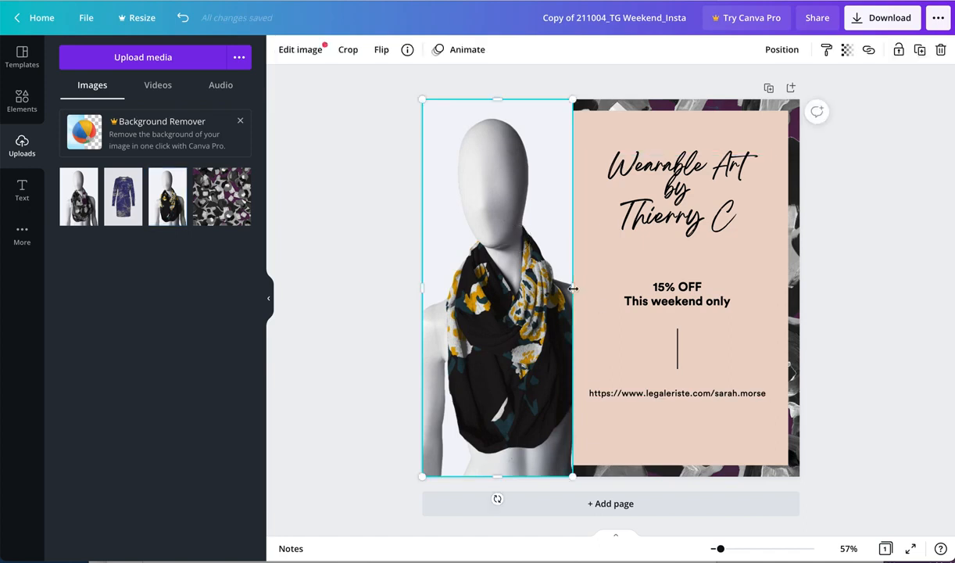
left_click_drag(573, 289, 631, 294)
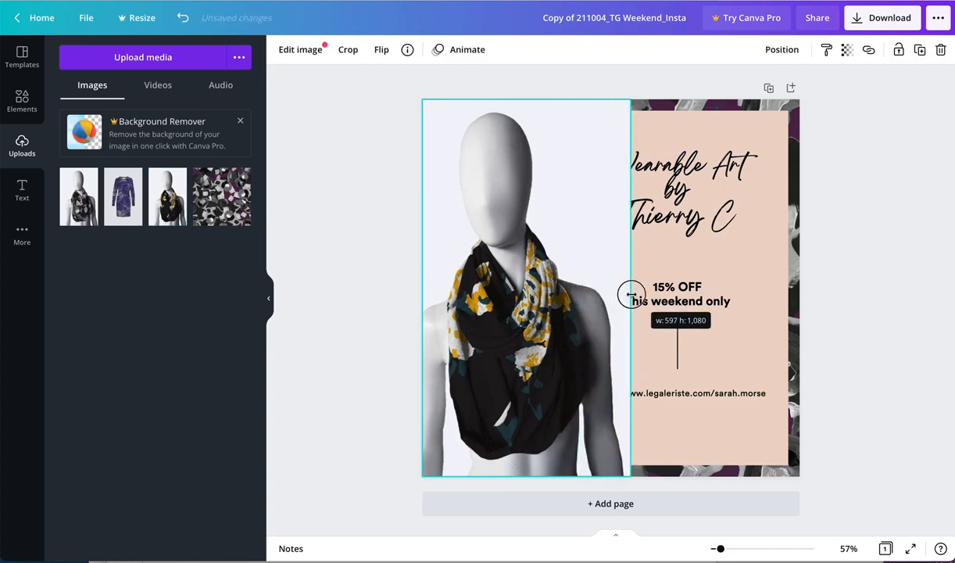
left_click_drag(632, 294, 569, 294)
- Crop the scarf photo by scaling the image down and repositioning it within its frame, and deselect it
double_click(511, 293)
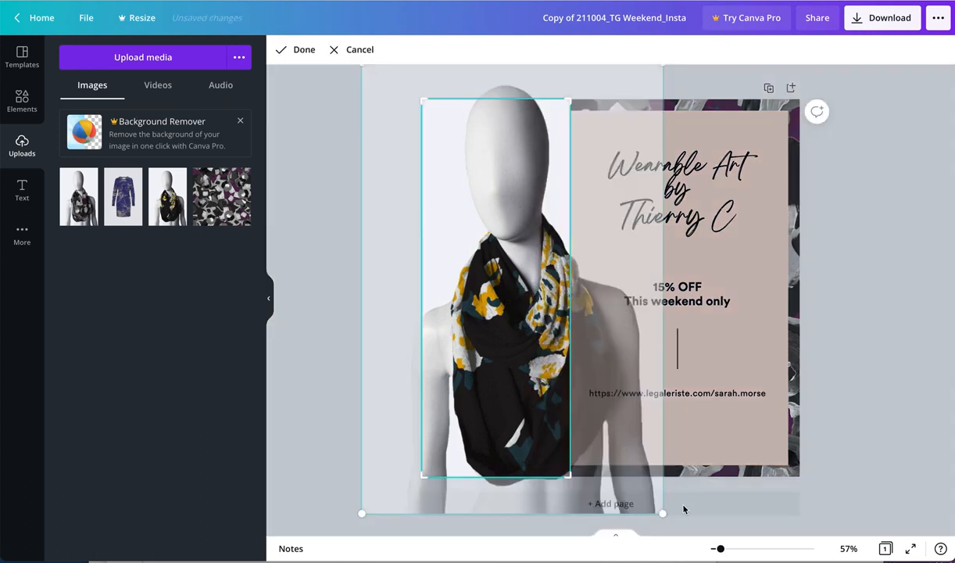
left_click_drag(663, 511, 634, 479)
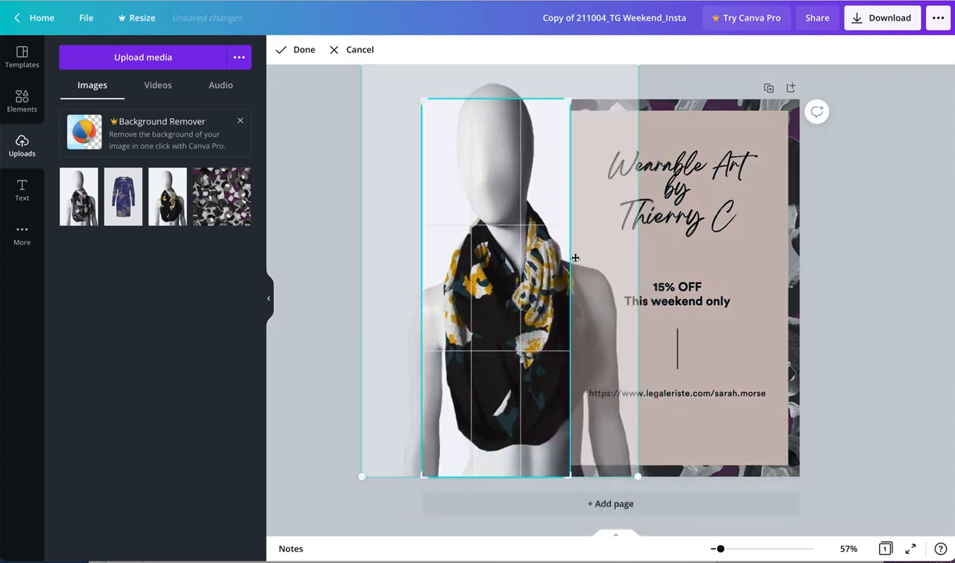
left_click_drag(580, 238, 591, 267)
left_click(819, 184)
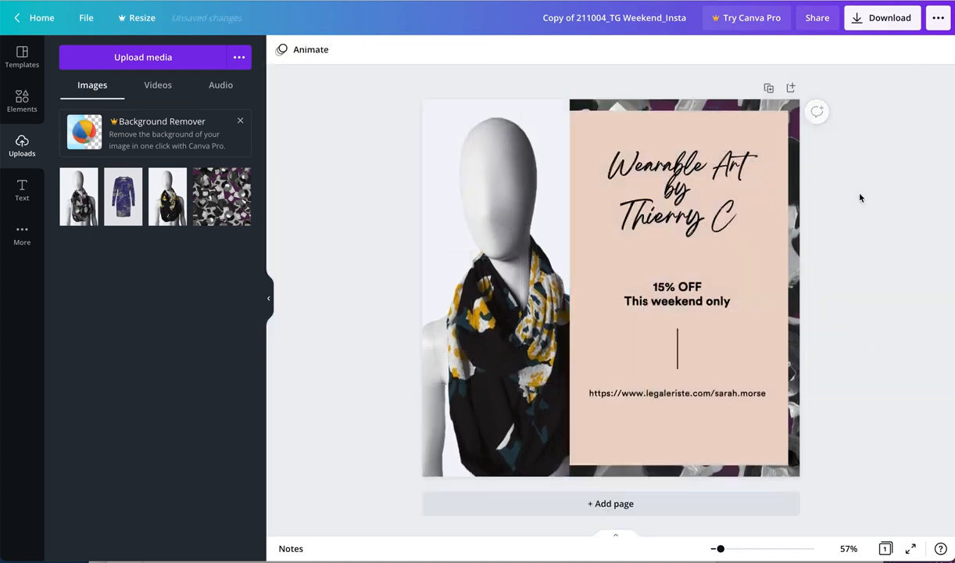
- Upload My Artwork.jpg from the Desktop folder in Finder to the Canva image uploads
left_click(760, 114)
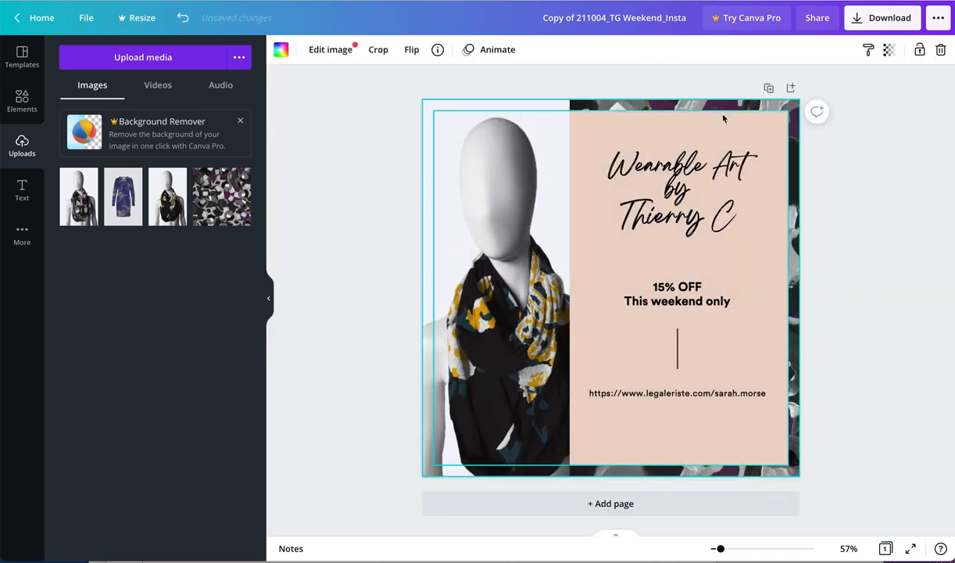
key("super+Tab")
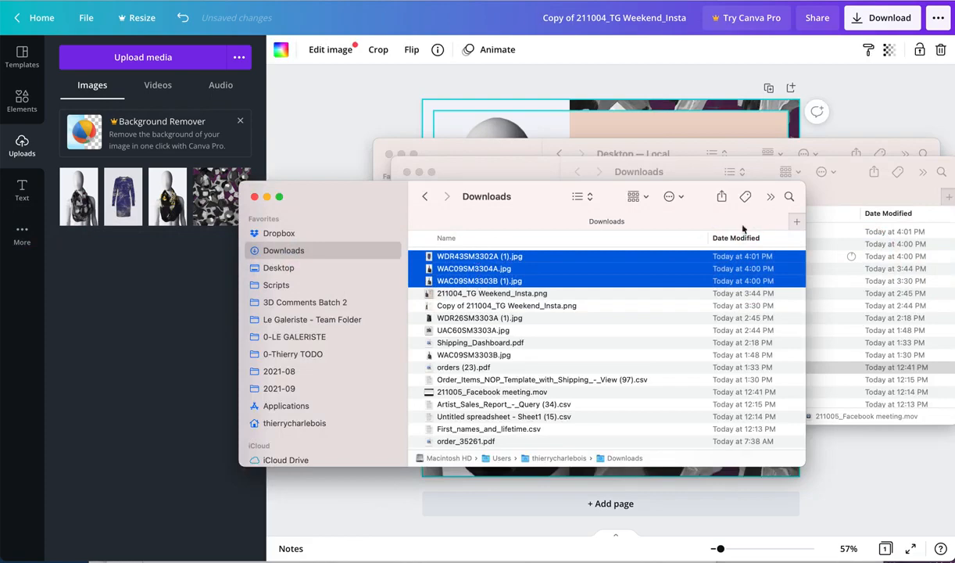
left_click(660, 153)
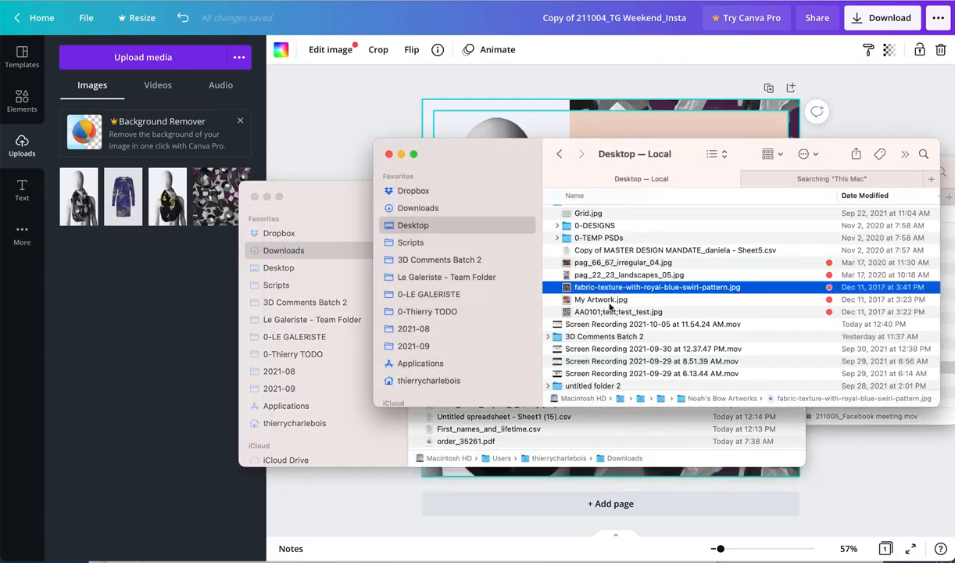
left_click(612, 301)
left_click_drag(615, 305, 152, 269)
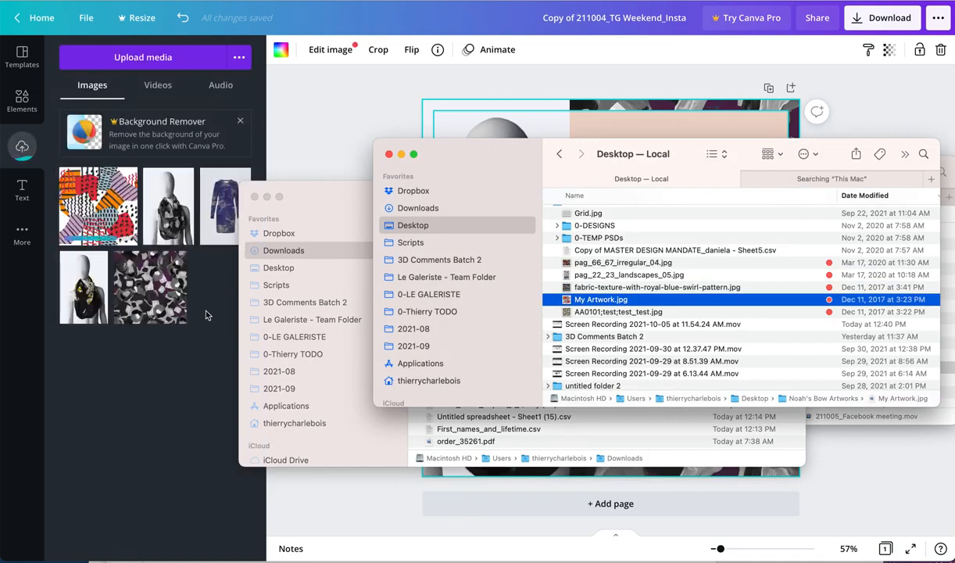
- Return to Canva, replace the page background with the uploaded colourful patterned artwork, and deselect it
left_click(209, 308)
left_click_drag(86, 203, 660, 125)
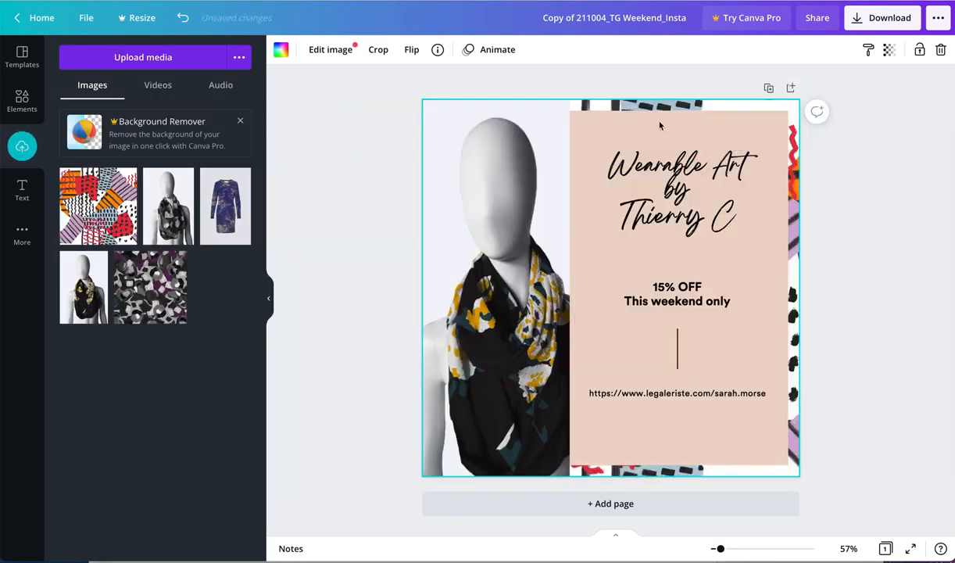
left_click(891, 235)
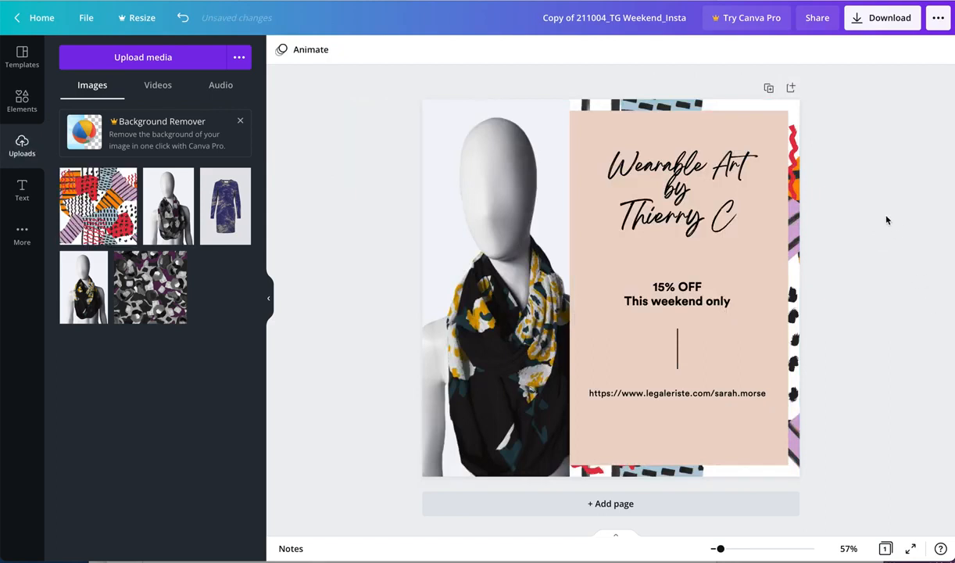
- Download the finished design as a PNG, closing the image preview and the referral offer
left_click(870, 18)
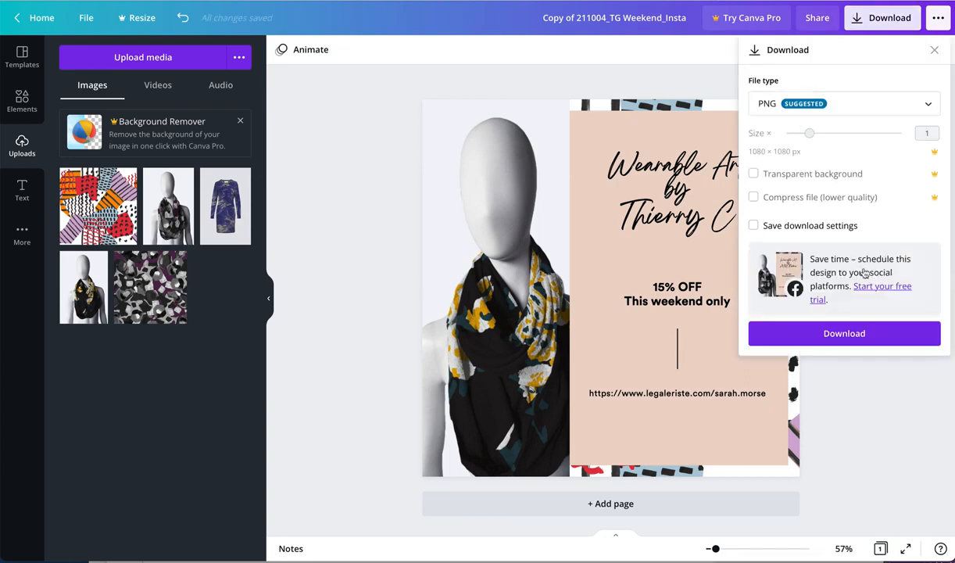
left_click(843, 332)
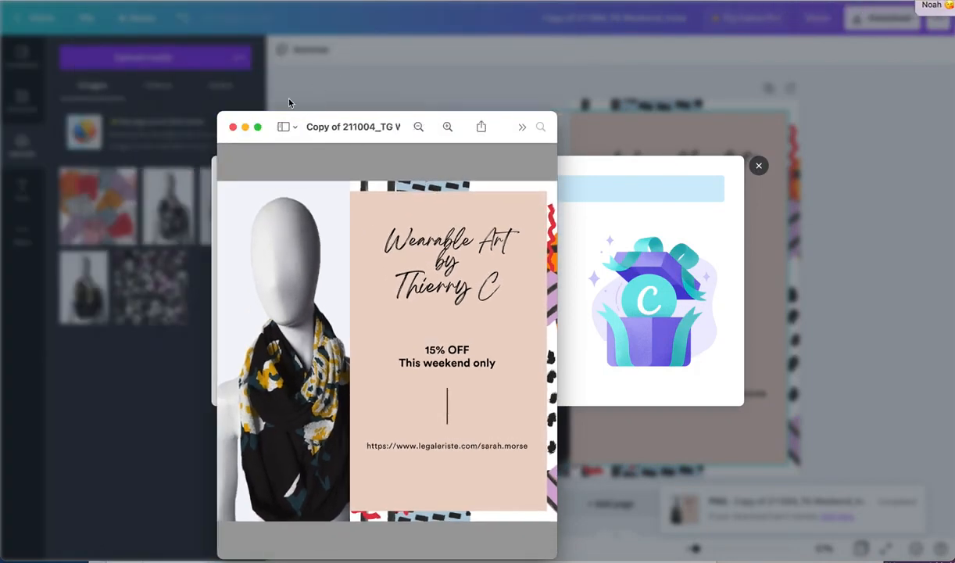
left_click(233, 126)
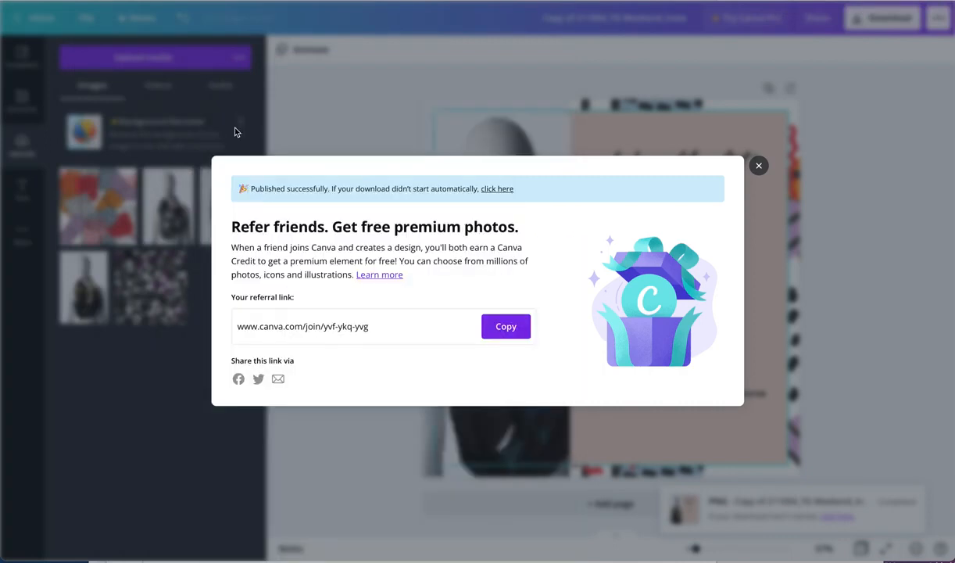
left_click(758, 166)
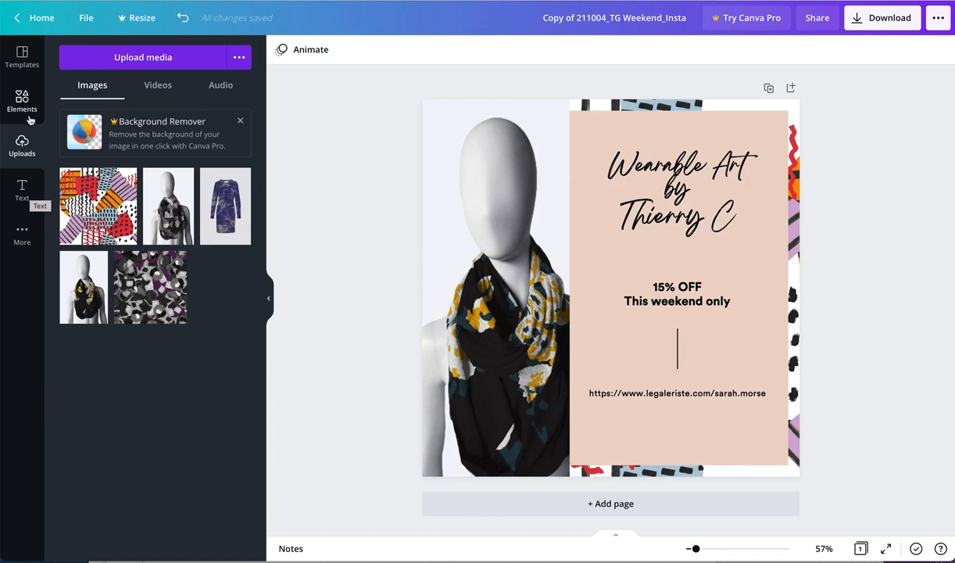
- Try the Bebas Neue font on the Wearable Art heading, and undo the font change
left_click(603, 247)
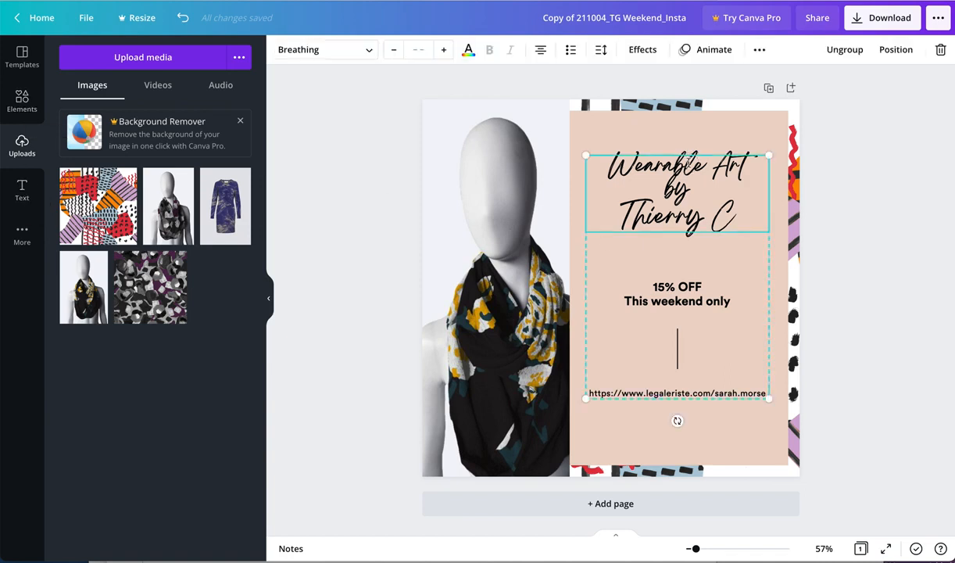
left_click(362, 59)
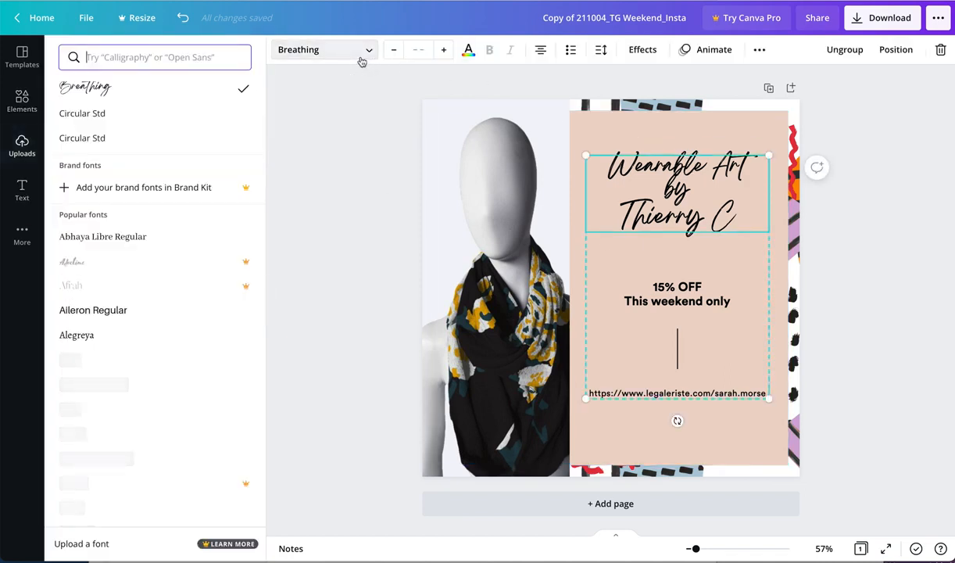
scroll(160, 295, "down", 1)
scroll(160, 294, "down", 3)
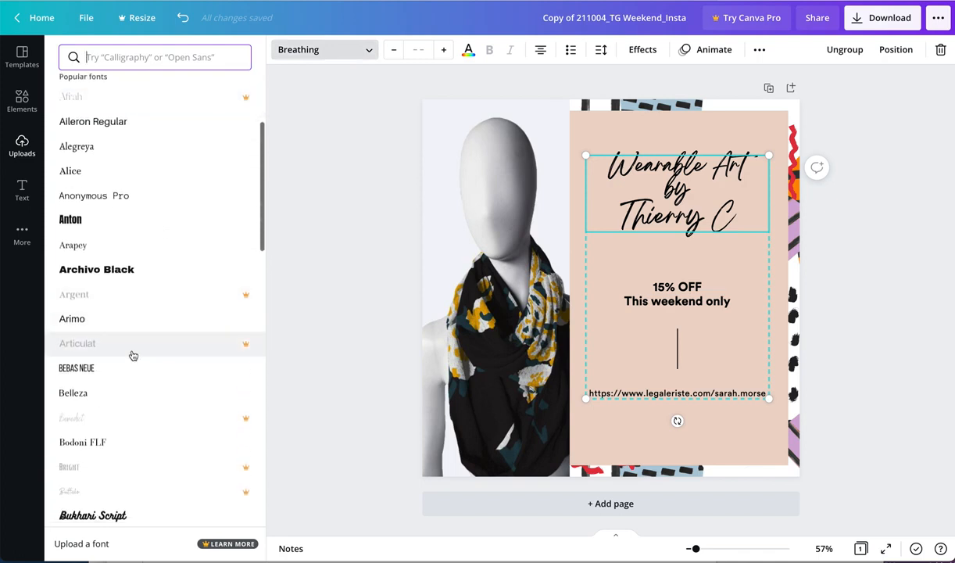
left_click(128, 365)
left_click(719, 131)
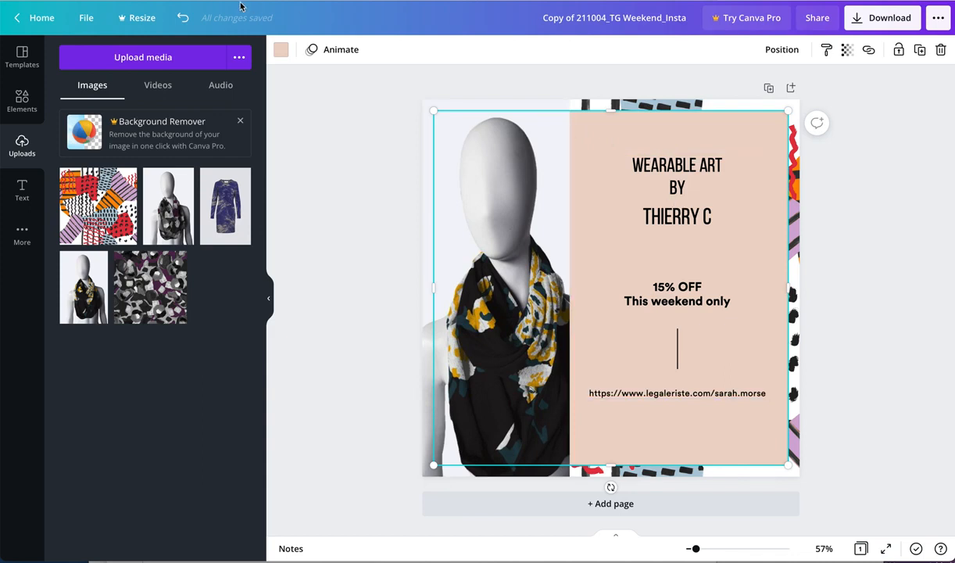
left_click(182, 17)
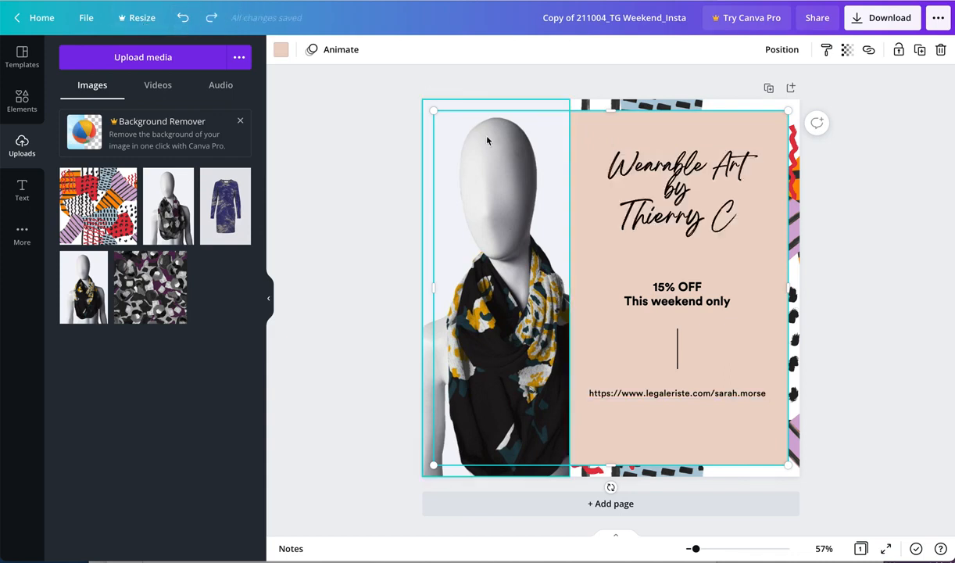
- Apply the recently used October sale template to the page and ungroup its text blocks
left_click(19, 63)
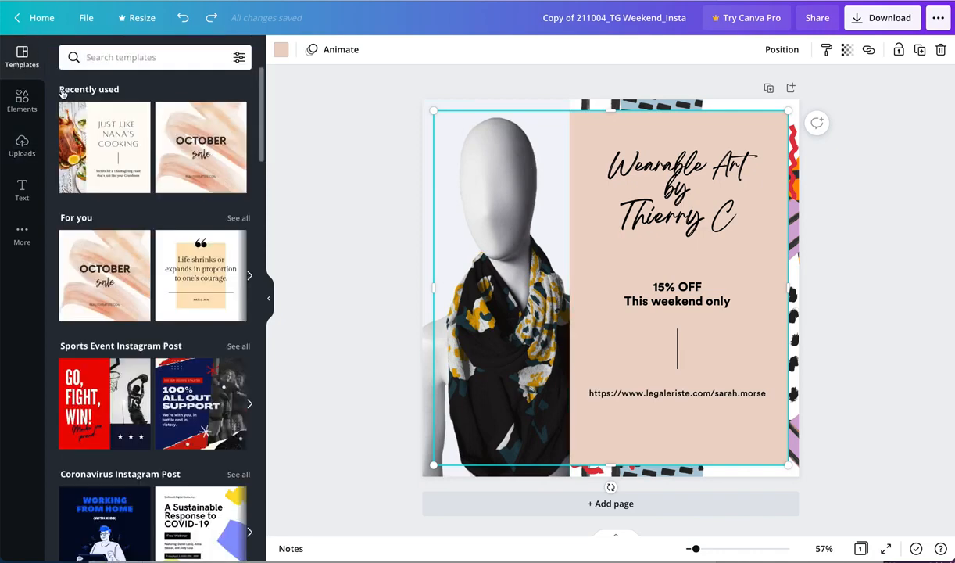
left_click(213, 131)
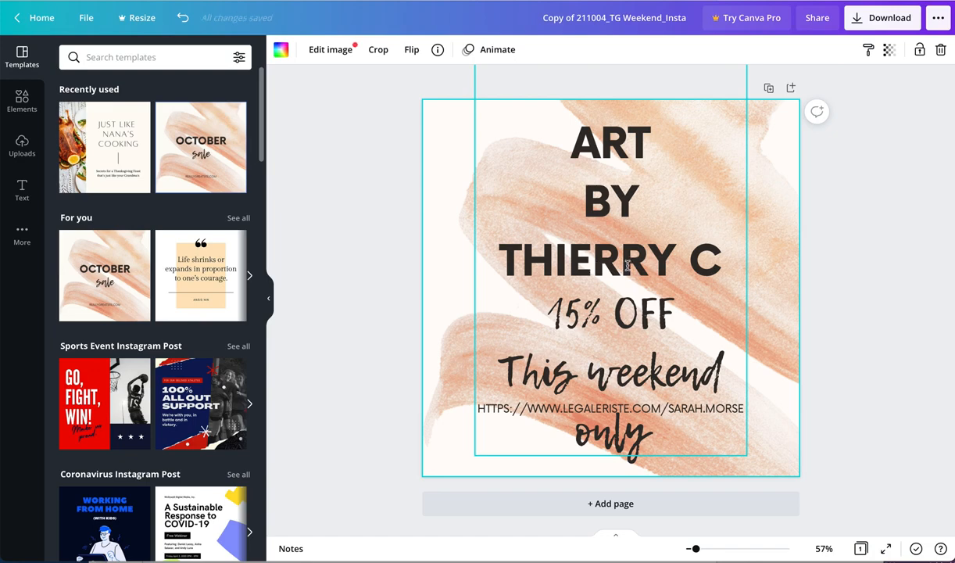
left_click(576, 234)
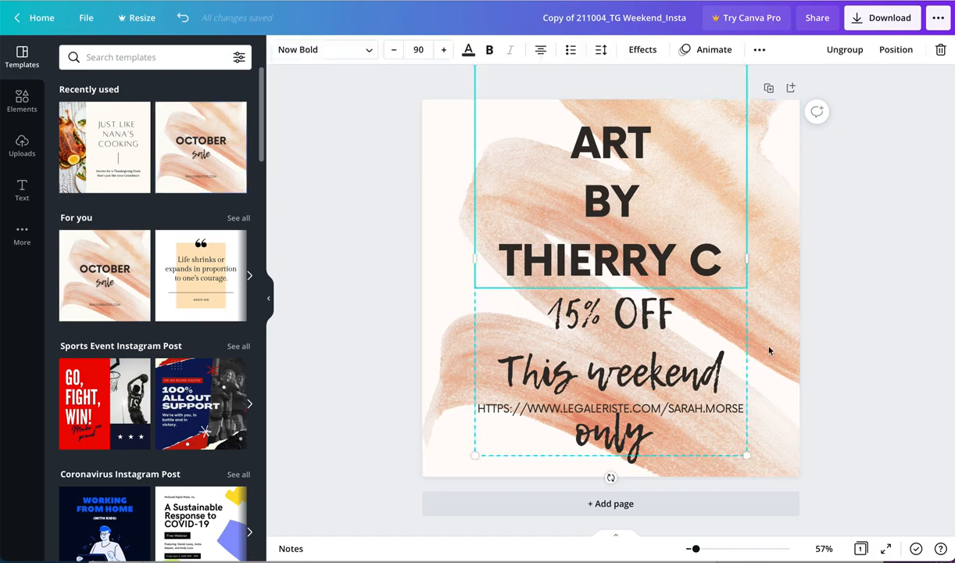
left_click(626, 343)
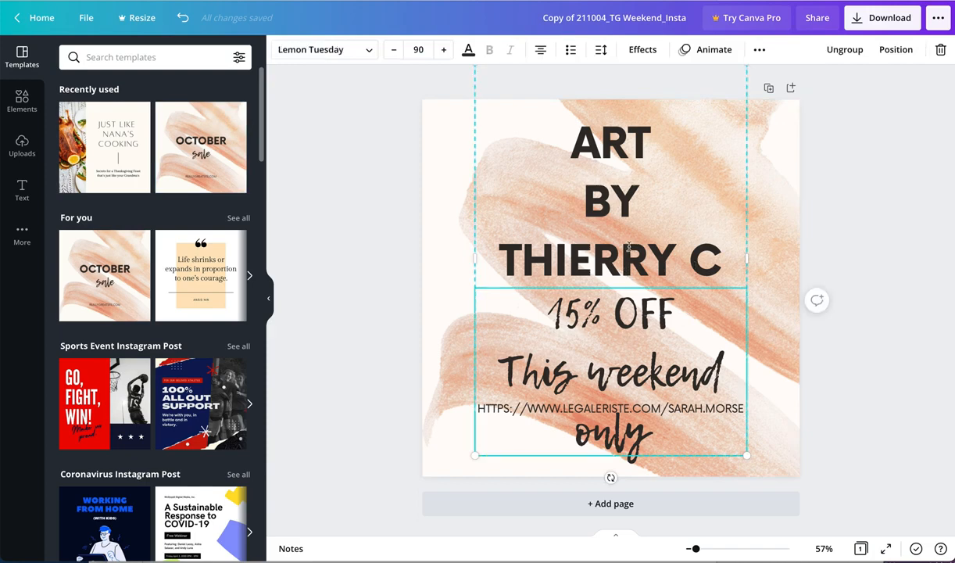
right_click(628, 246)
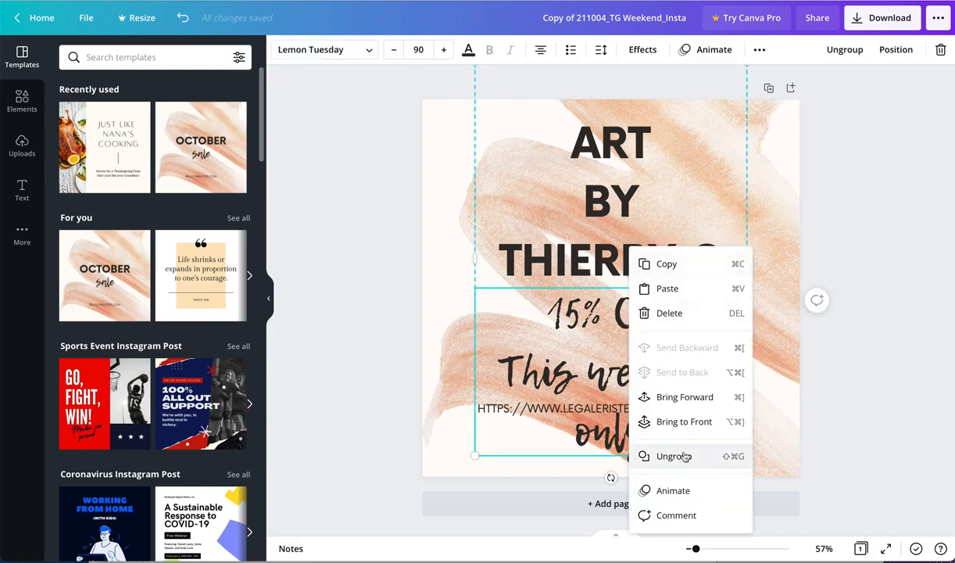
left_click(835, 55)
left_click(802, 170)
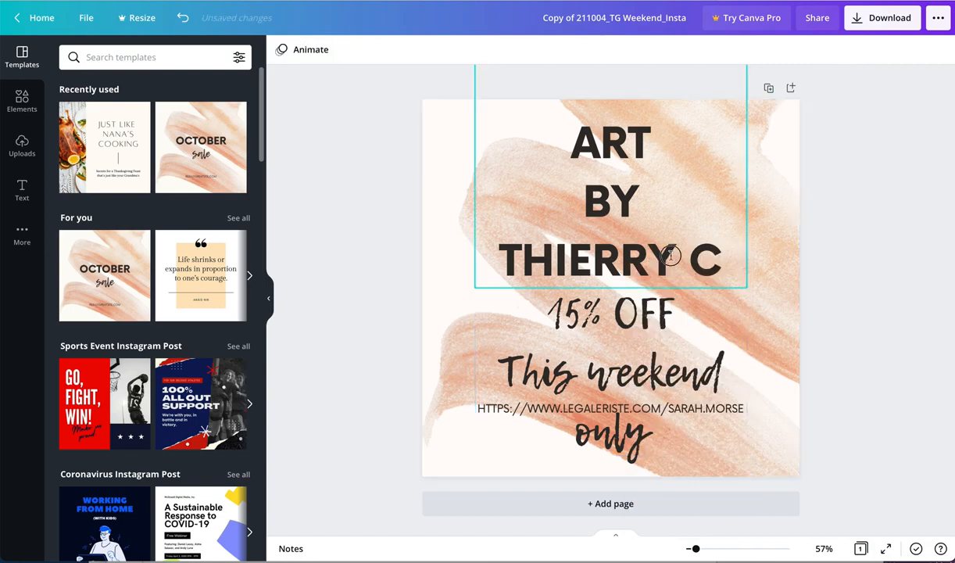
- Scale the Wearable Art heading down to a font size of about 40.8 and place it in the page's upper-left corner
left_click(671, 254)
left_click_drag(744, 287, 583, 189)
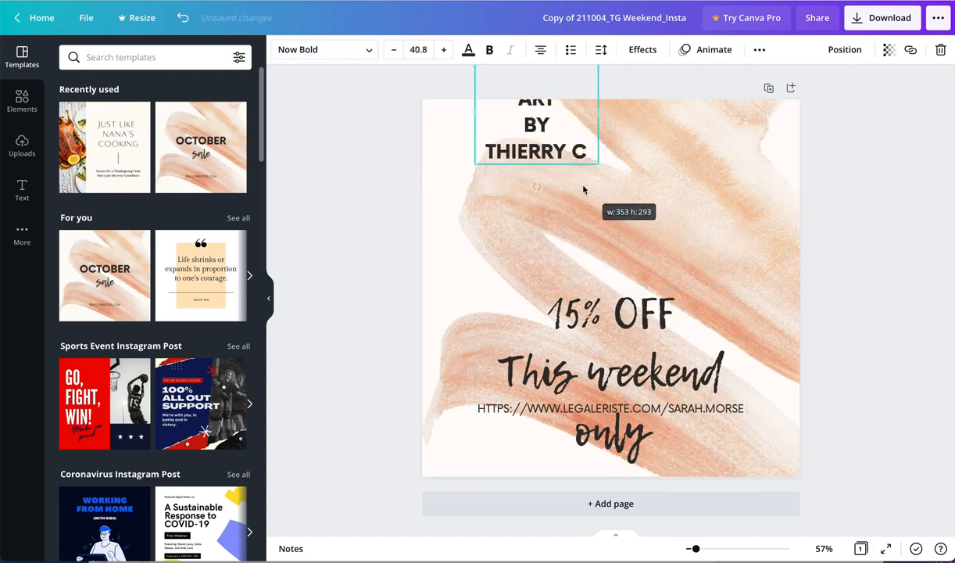
left_click_drag(540, 154, 498, 222)
- Shrink the "15% OFF This weekend only" text to a font size of about 63.6 and centre it between the heading and web address
left_click(619, 330)
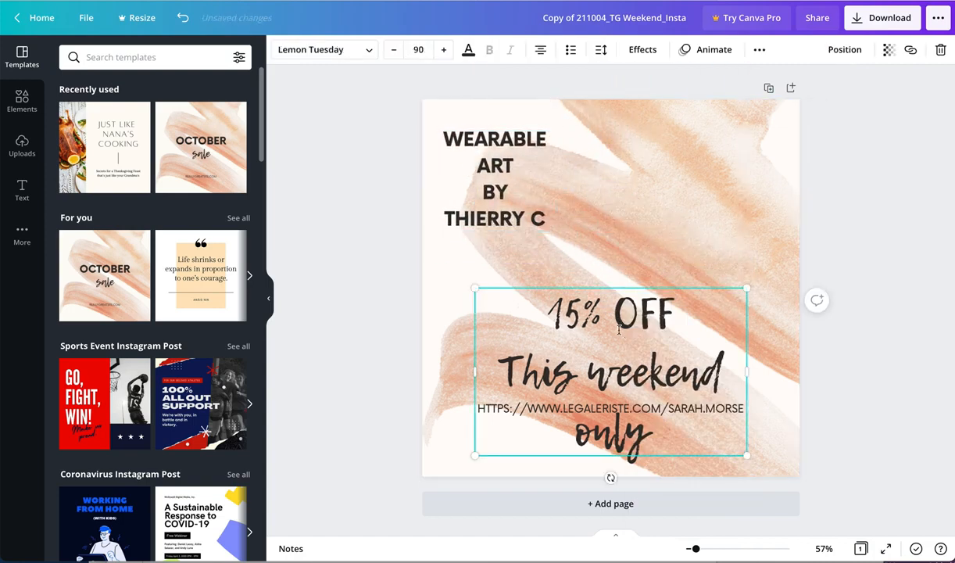
left_click(607, 271)
left_click_drag(617, 306, 617, 243)
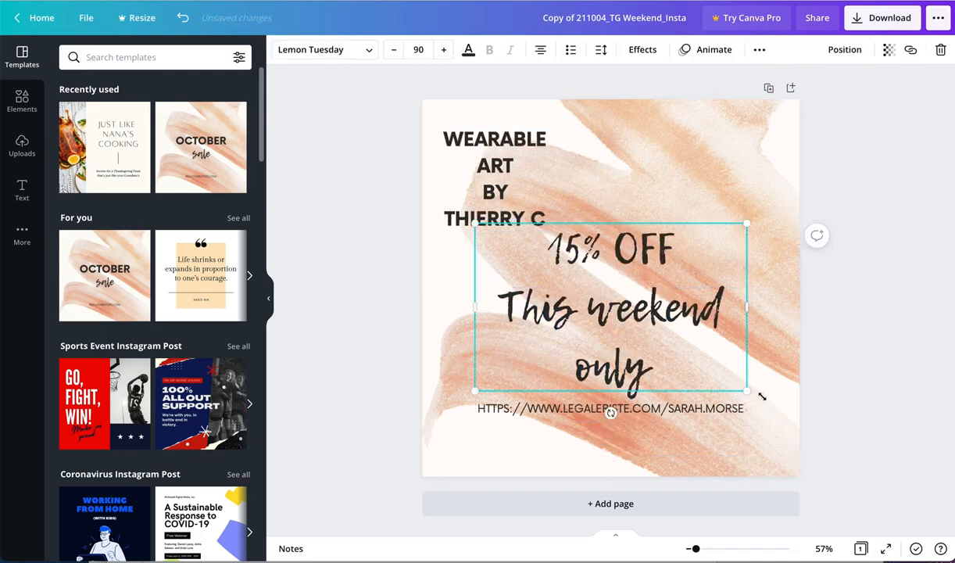
left_click_drag(752, 391, 669, 338)
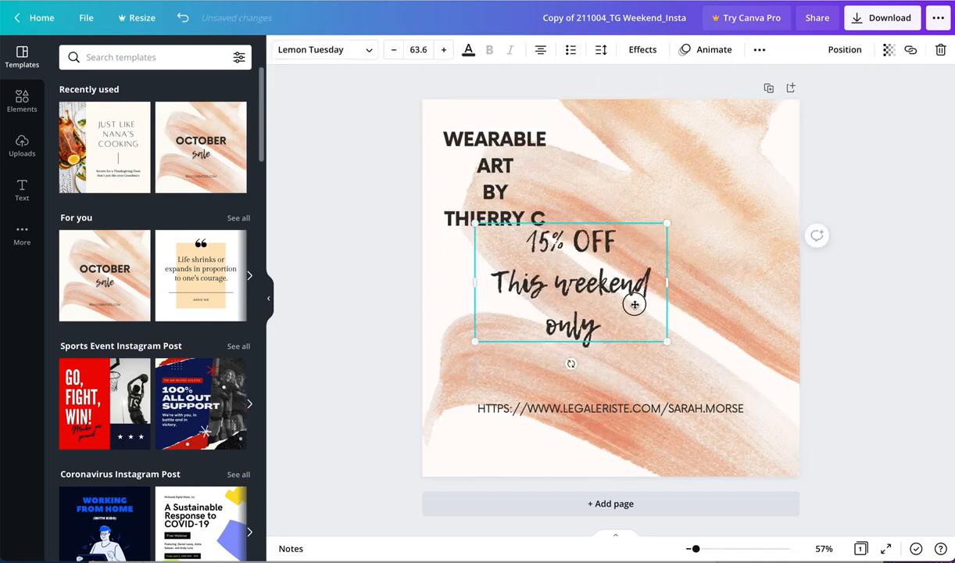
left_click_drag(631, 302, 640, 313)
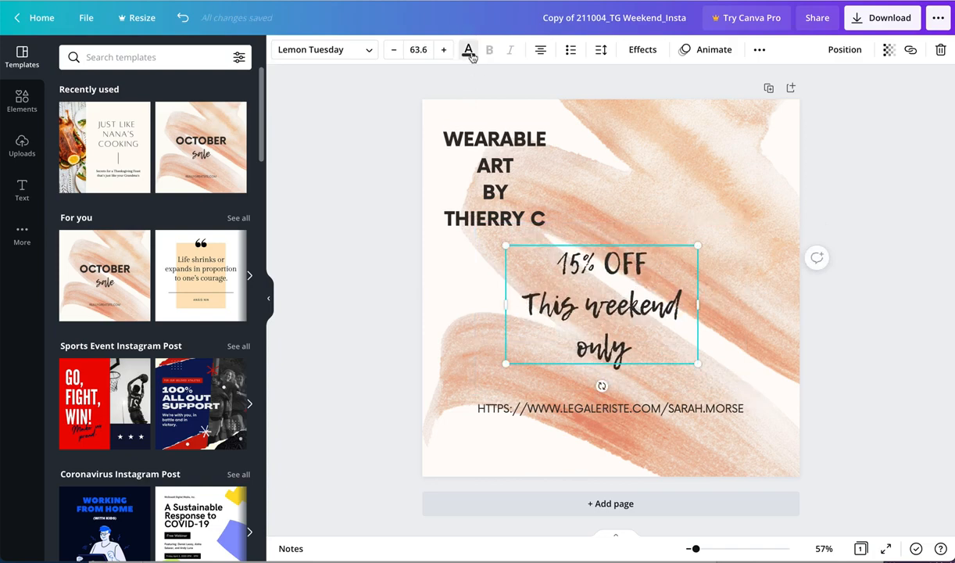
- Recolour the "15% OFF This weekend only" text in the lighter coral red from the default colors
left_click(468, 50)
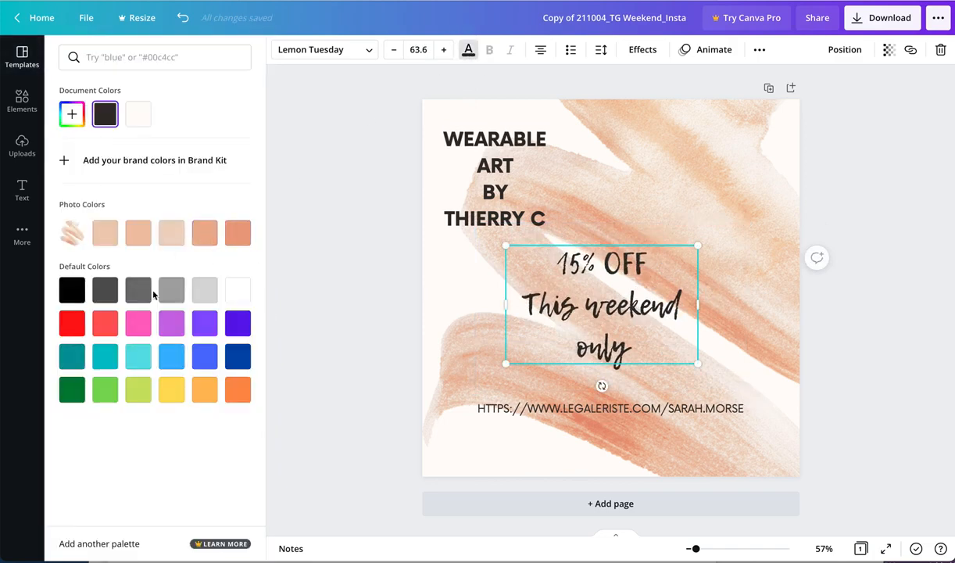
left_click(105, 323)
key("Escape")
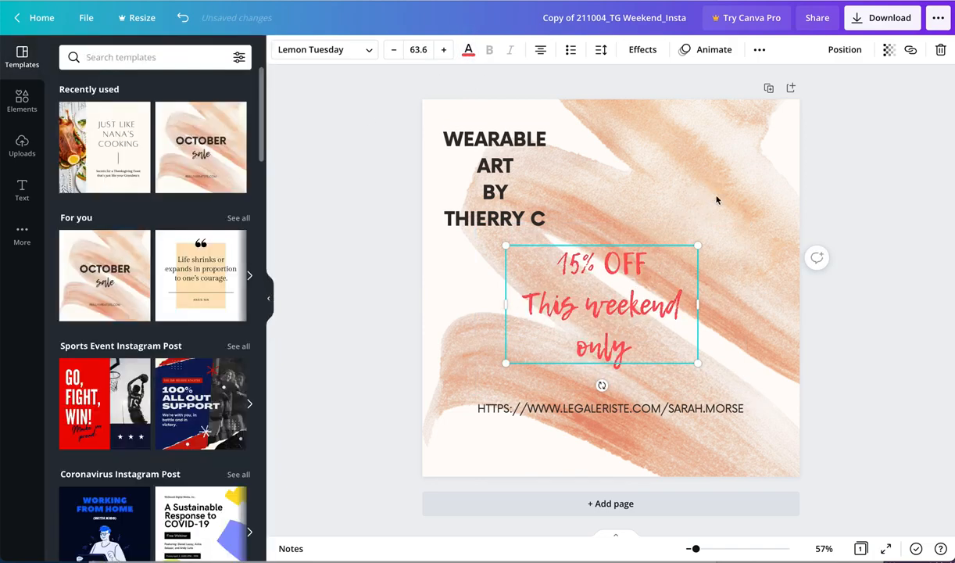
- Search the template library for "fashion"
left_click(126, 62)
type("fashopm")
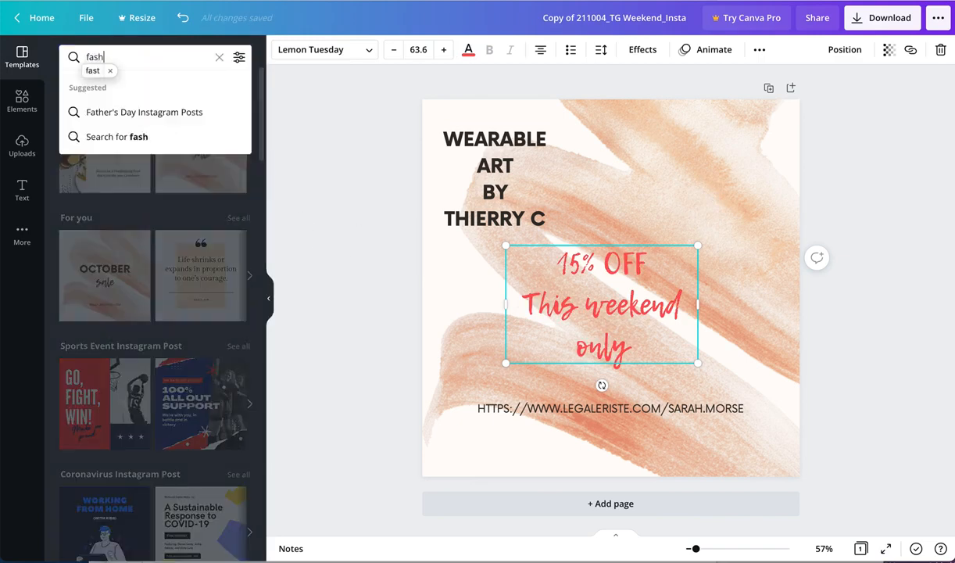
key("BackSpace")
key("BackSpace")
key("BackSpace")
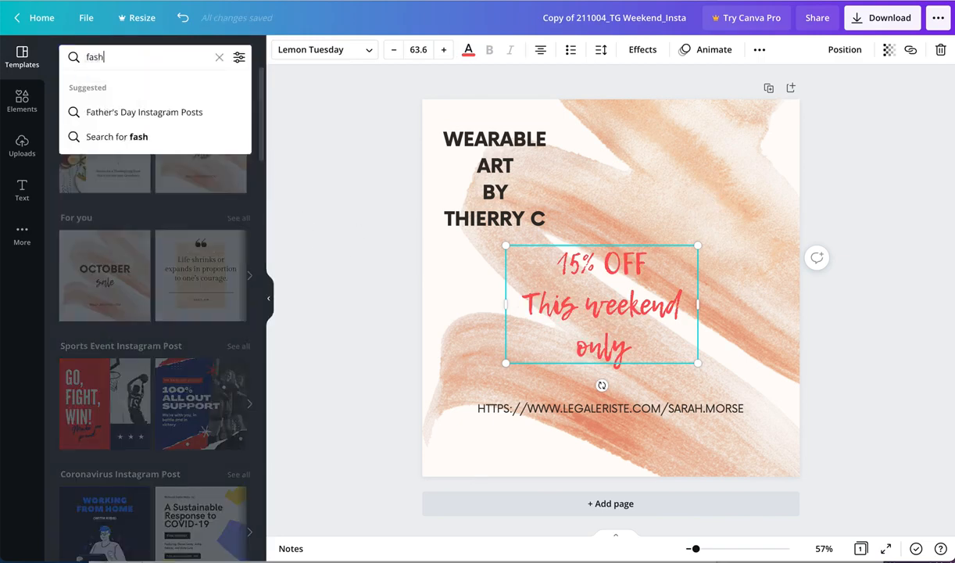
type("o")
type("ion")
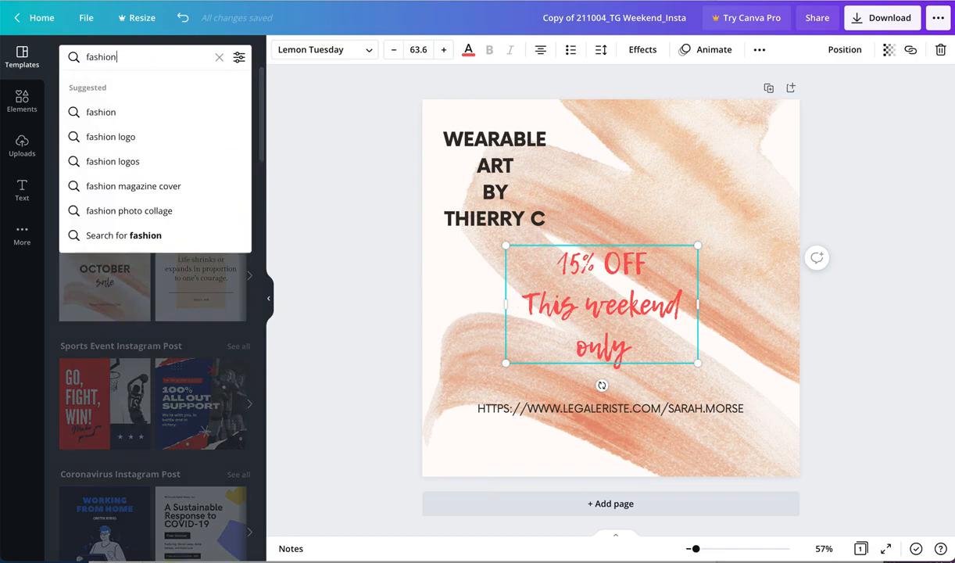
key("Return")
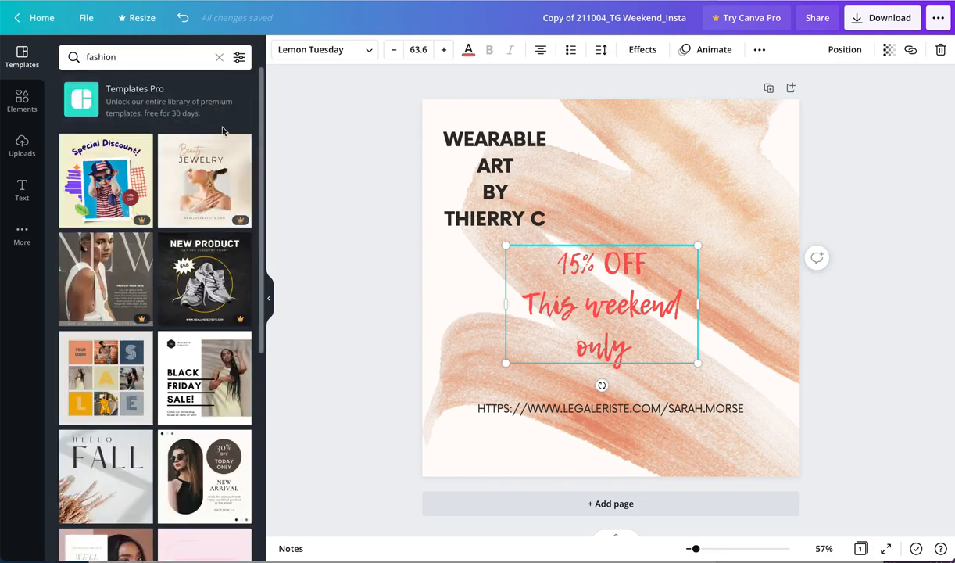
- Preview the Beauty Jewelry template and check the color and language filters available for the fashion templates
left_click(195, 181)
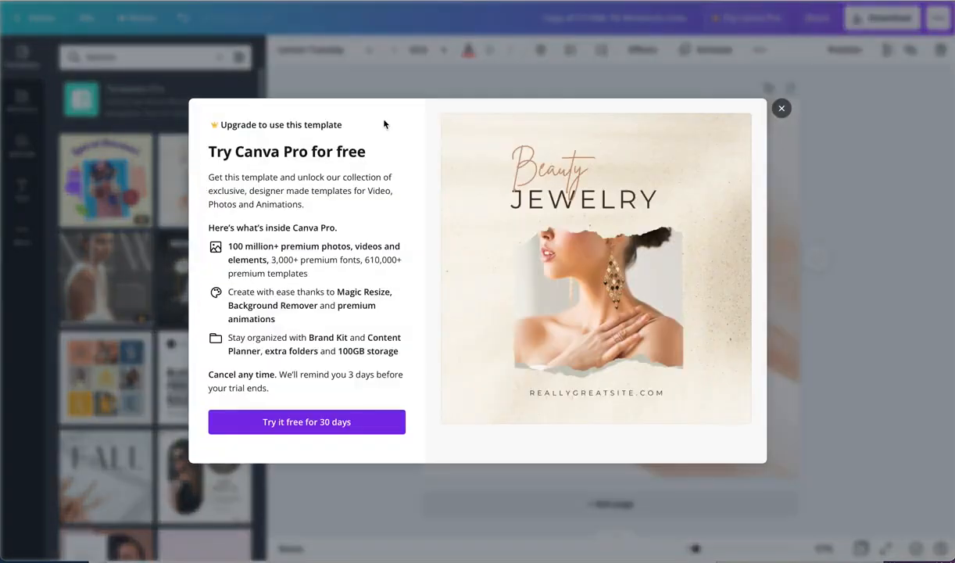
left_click(780, 107)
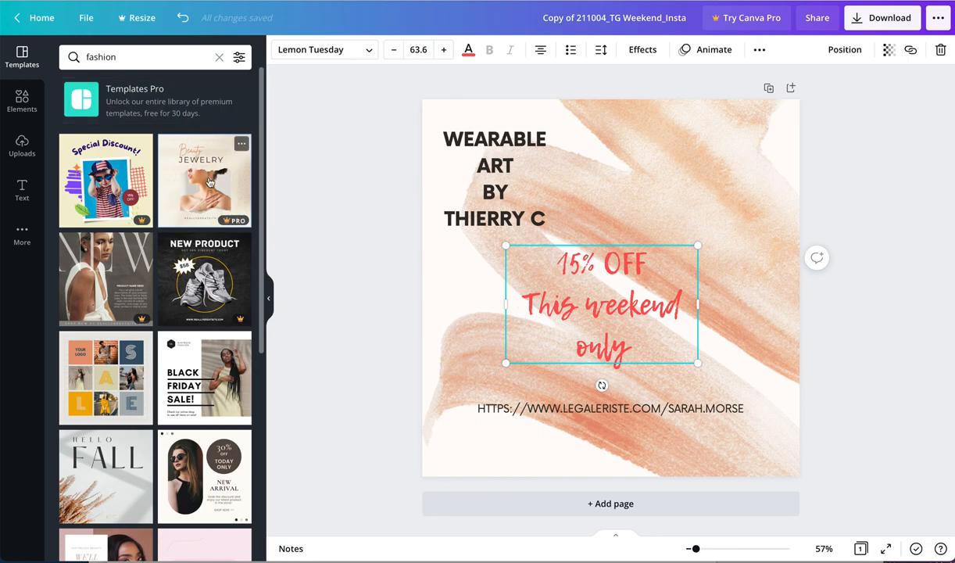
scroll(210, 182, "down", 2)
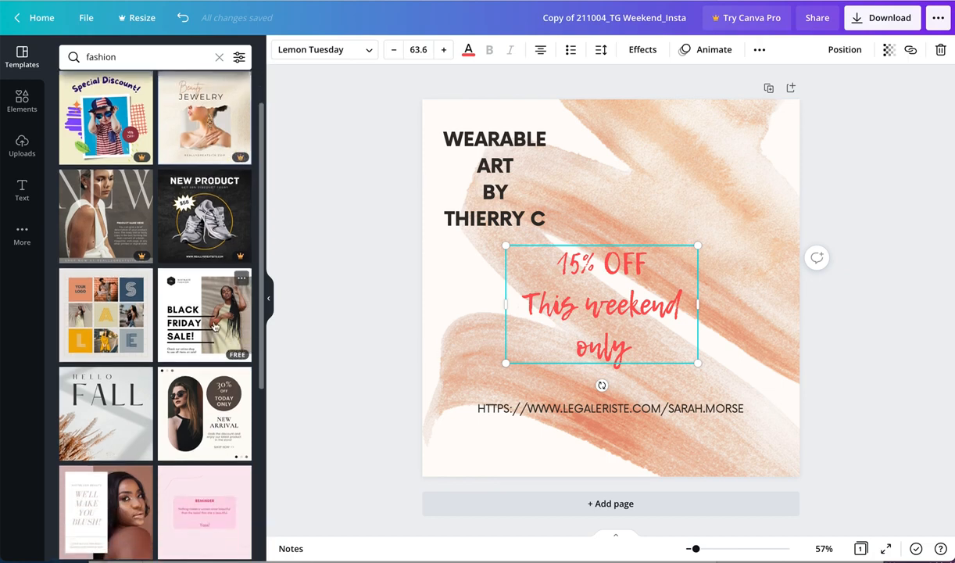
scroll(215, 326, "up", 2)
left_click(239, 57)
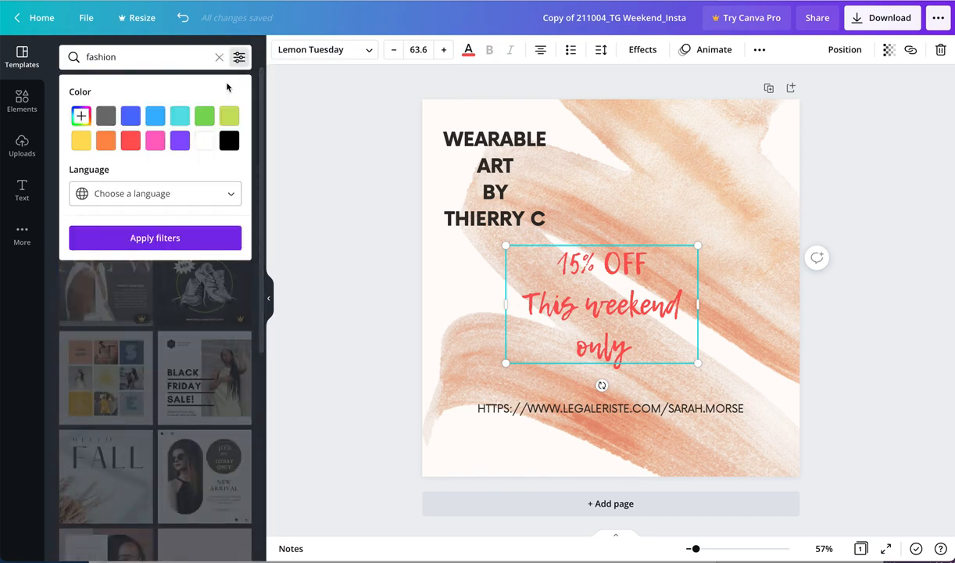
left_click(238, 57)
scroll(209, 162, "down", 1)
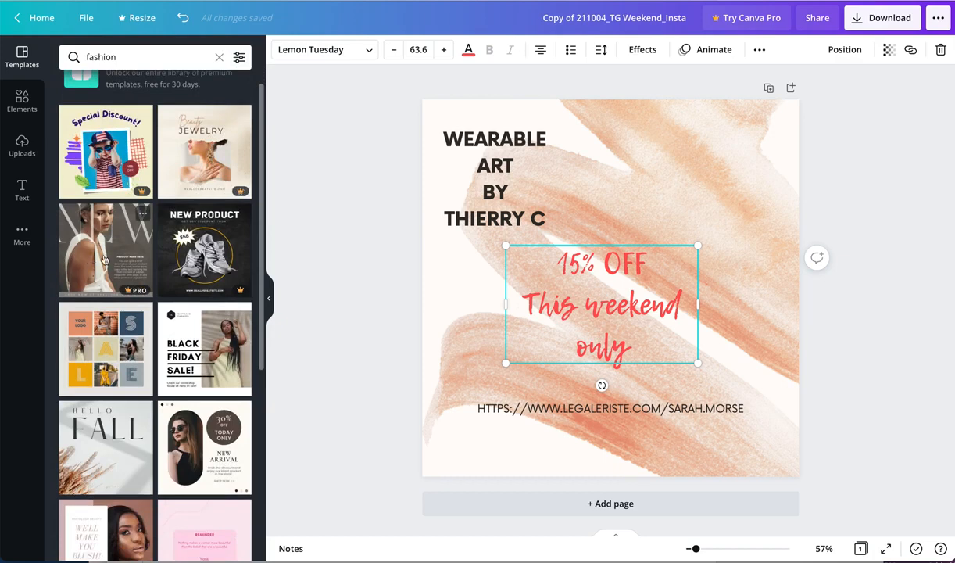
- Try the Hello Fall template on the page, moving its large 15% OFF text down and the small Wearable Art text toward the bottom
scroll(104, 258, "down", 3)
left_click(121, 320)
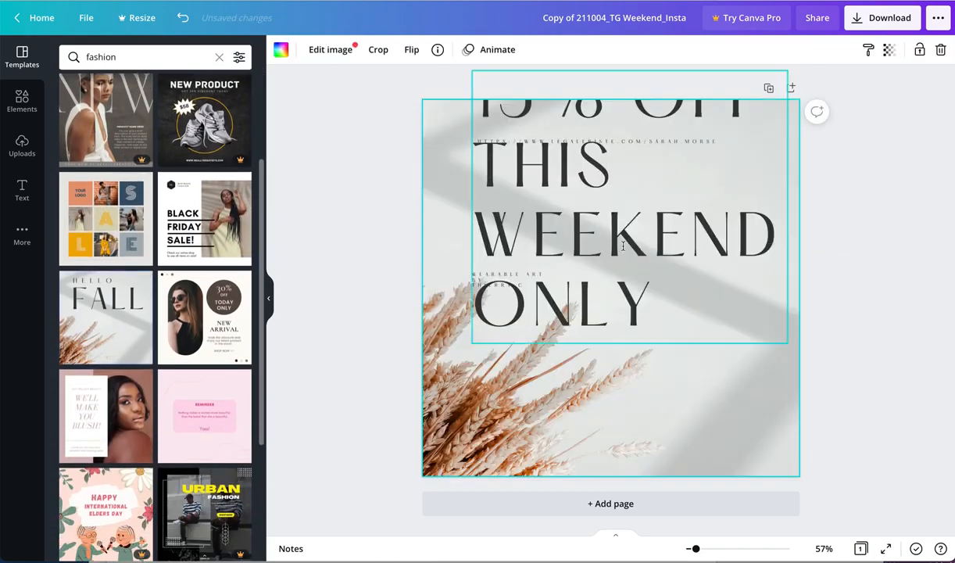
left_click_drag(623, 246, 591, 313)
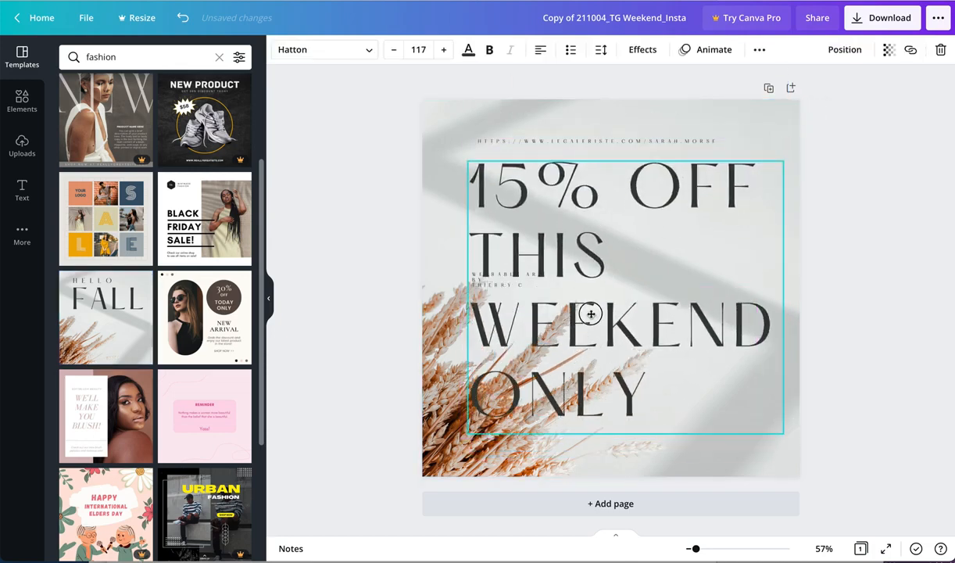
left_click(490, 279)
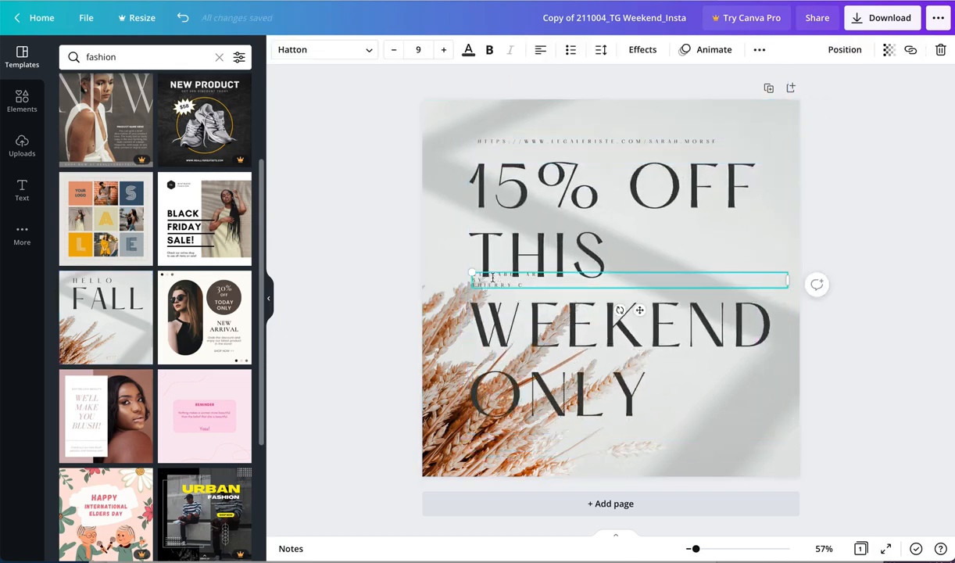
left_click_drag(492, 273, 537, 445)
- Undo the template and text changes back to the scarf photo design with the peach panel, keeping the multicolour artwork as the background
left_click(179, 26)
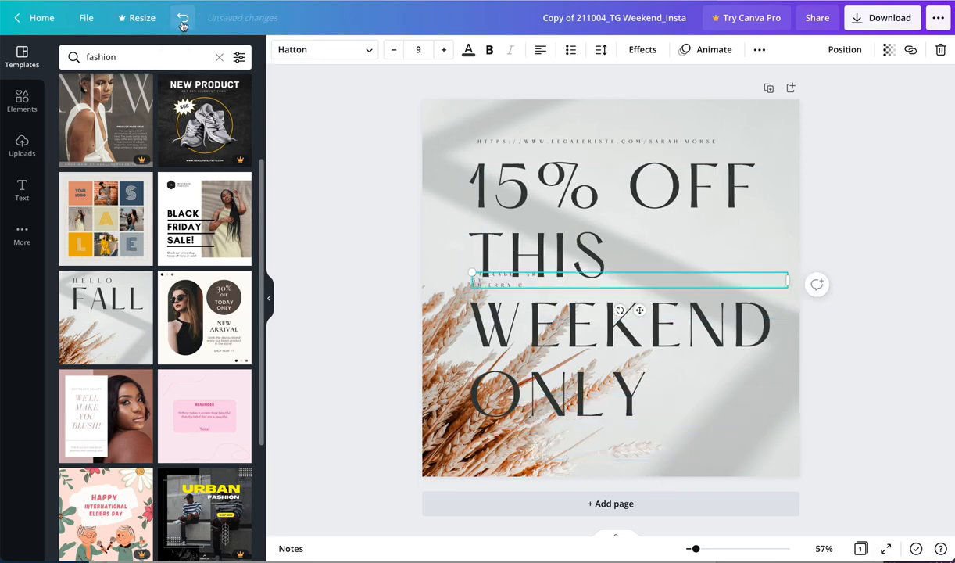
left_click(181, 25)
left_click(182, 25)
left_click(182, 25)
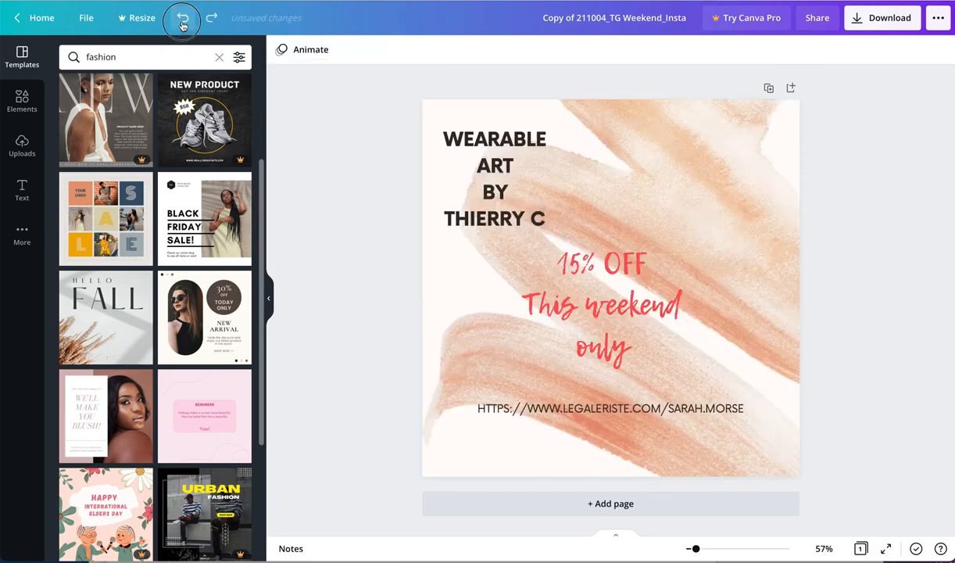
left_click(182, 25)
left_click(182, 25)
left_click(182, 25)
left_click(183, 25)
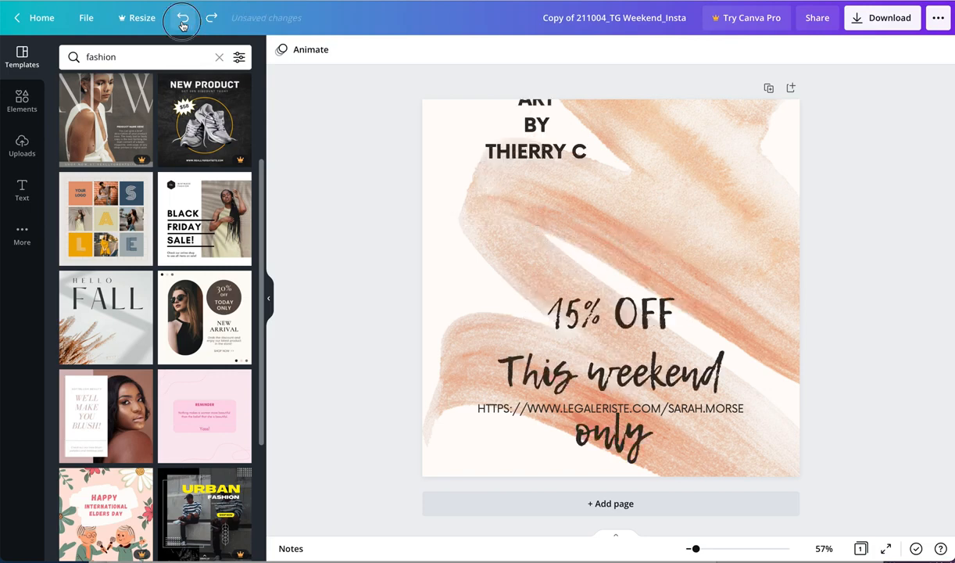
left_click(182, 25)
left_click(182, 25)
left_click(182, 25)
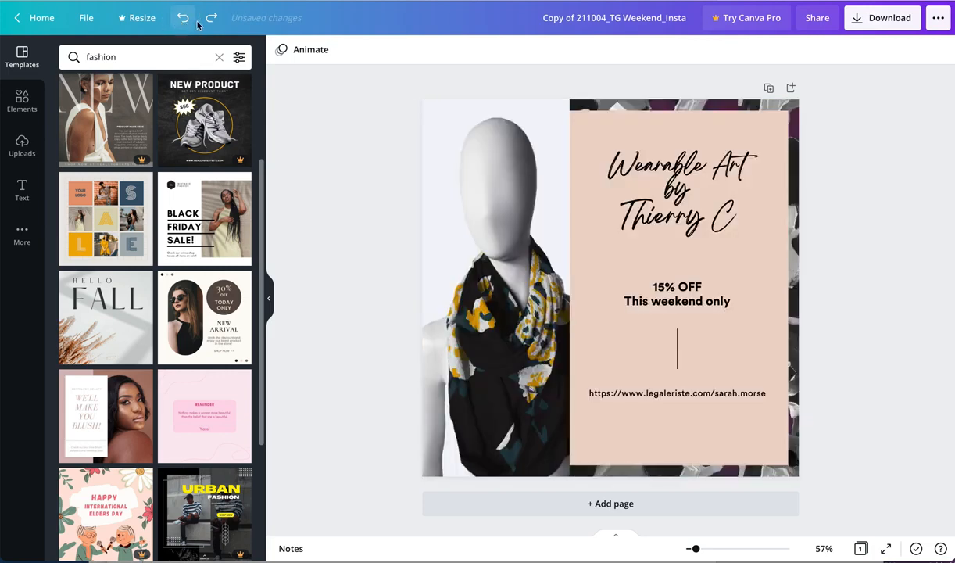
left_click(210, 24)
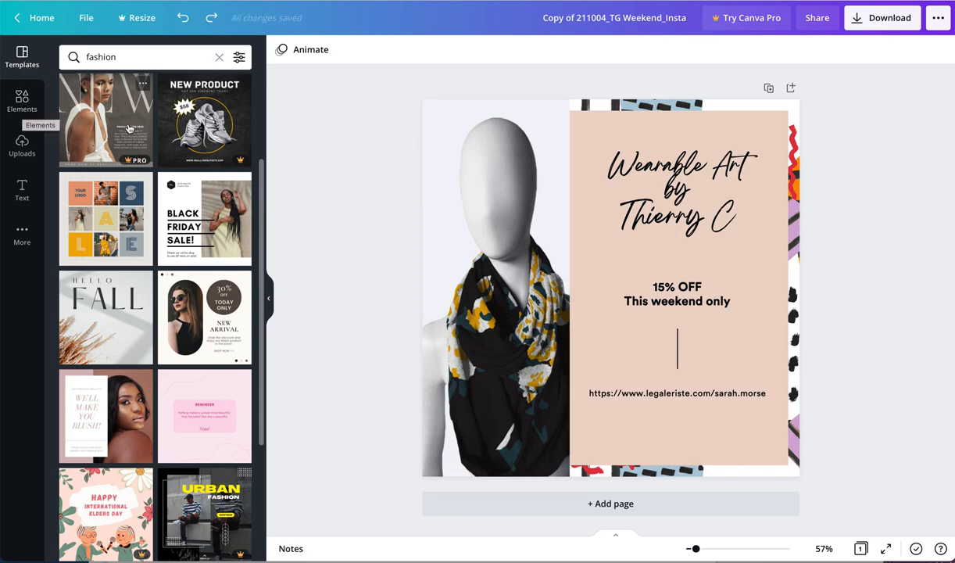
left_click(22, 104)
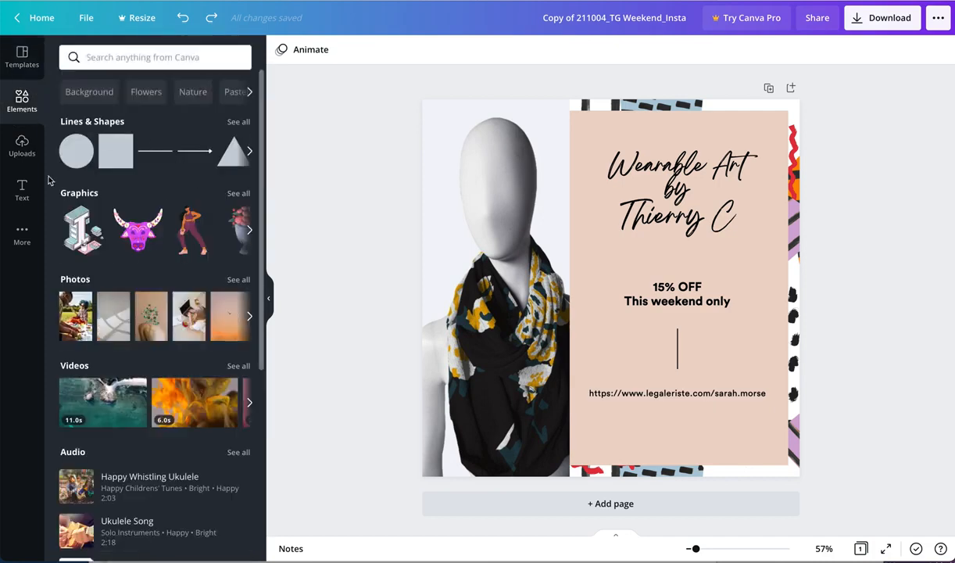
left_click(23, 191)
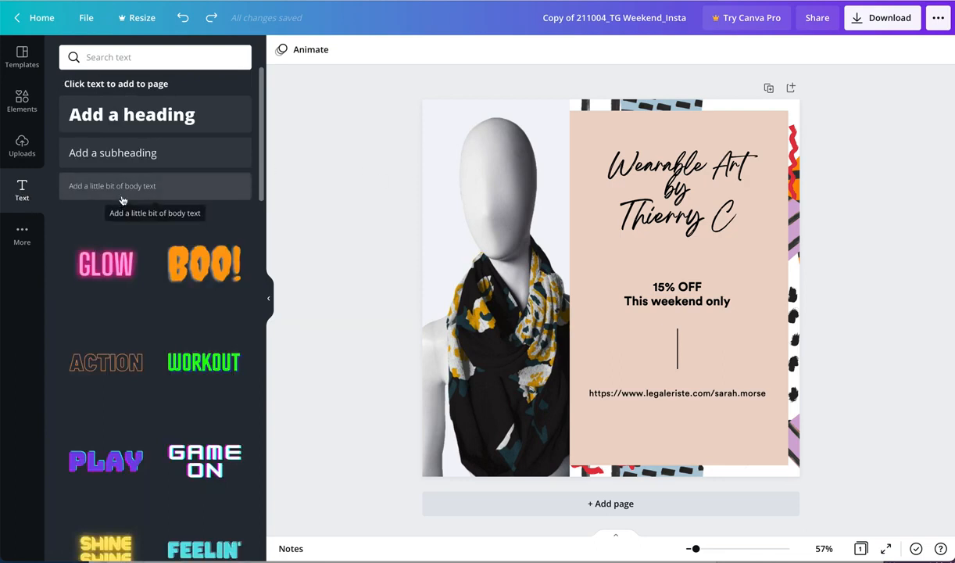
left_click(21, 232)
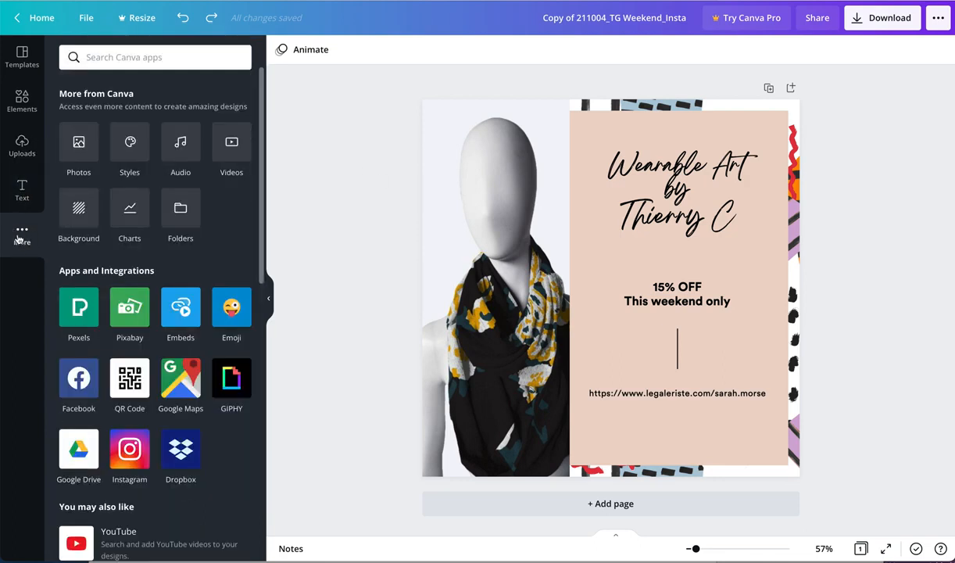
- Apply only the Hello Fall template's style to the page and shuffle its colours to a dark charcoal panel with light text
left_click(22, 57)
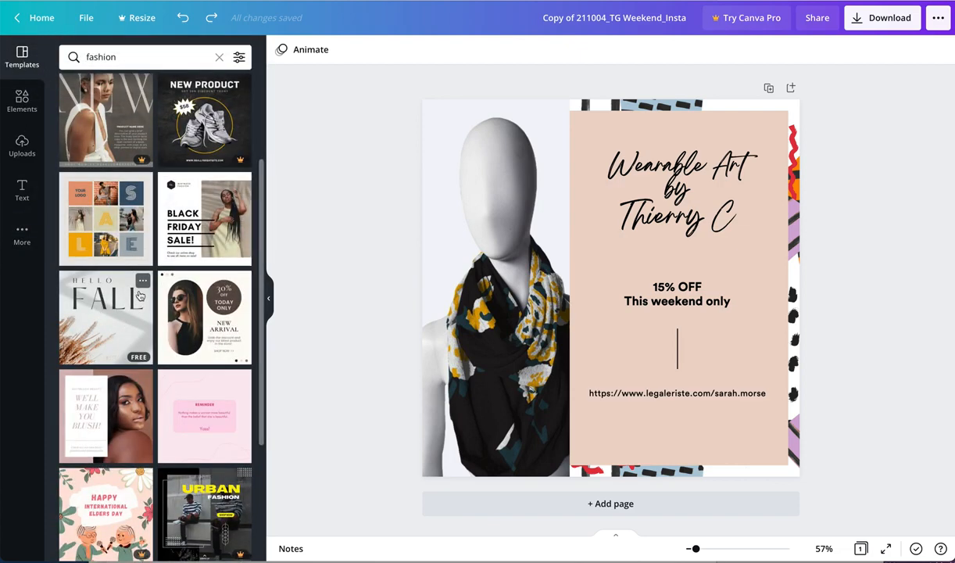
left_click(142, 284)
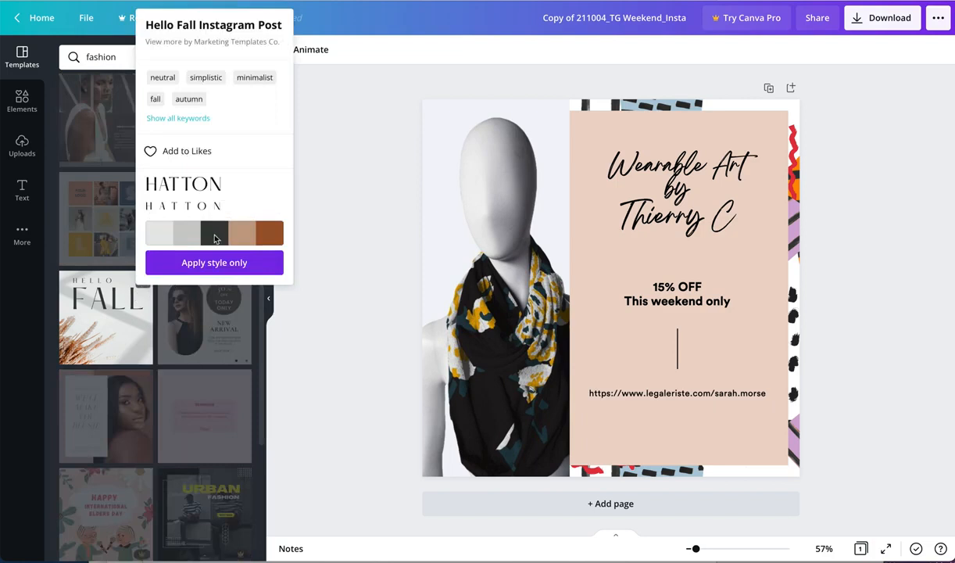
left_click(214, 267)
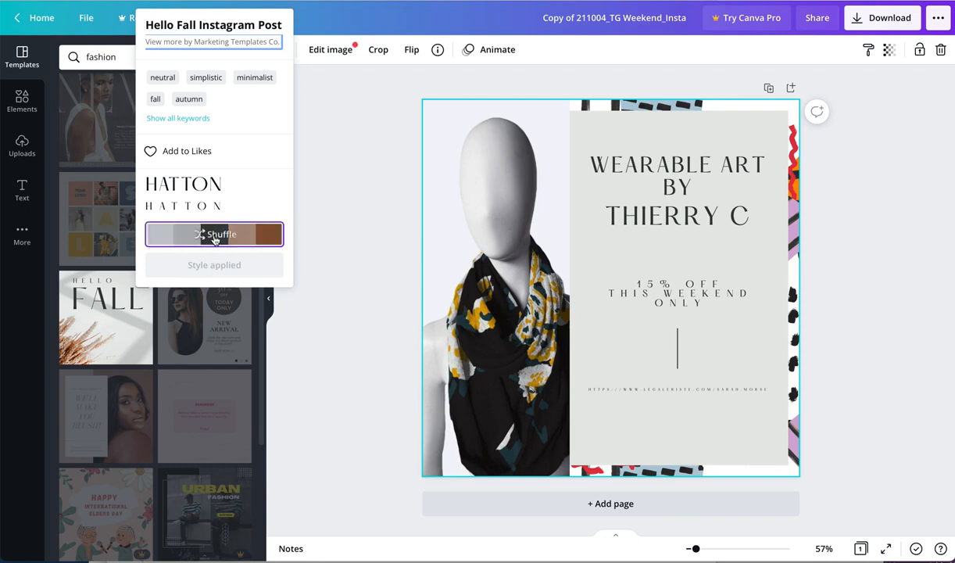
left_click(216, 239)
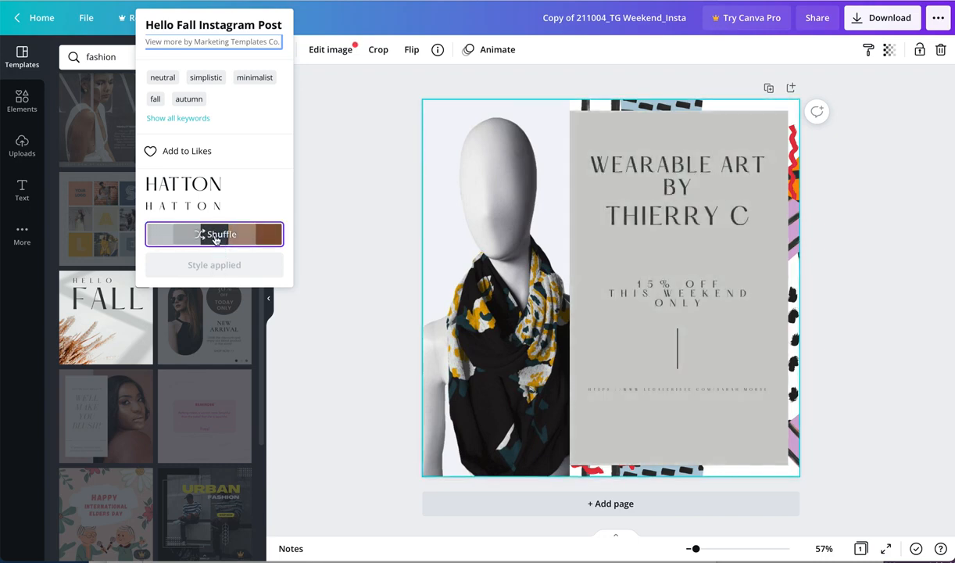
left_click(216, 239)
left_click(215, 239)
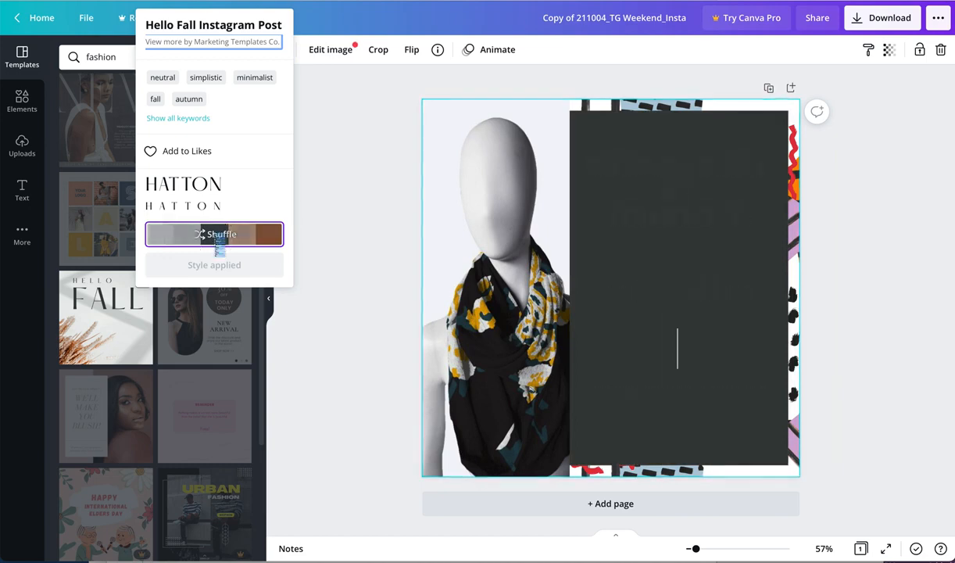
left_click(216, 239)
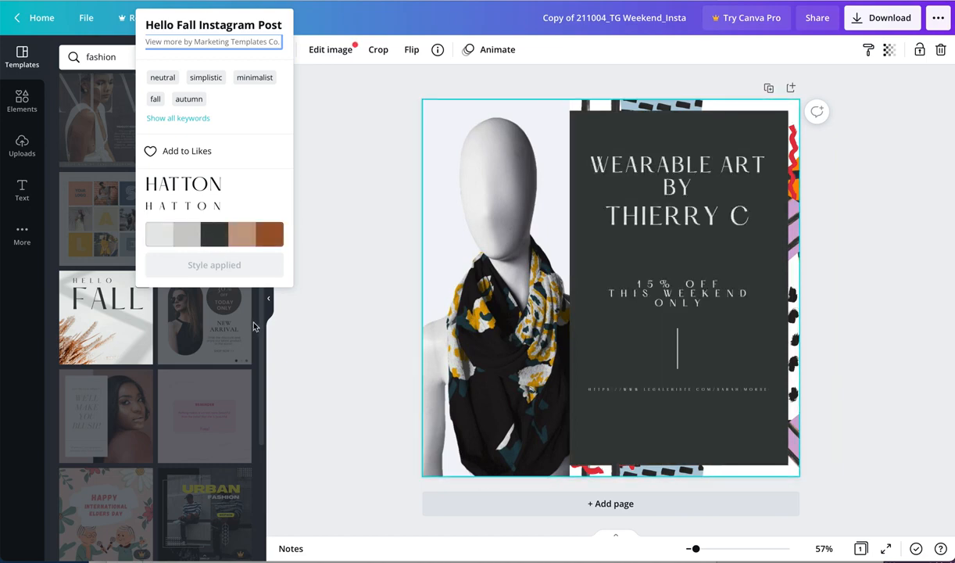
- Apply only the Beige Fashion Sale Promotion template's style and shuffle its colours to a dark brown panel with white text
left_click(239, 287)
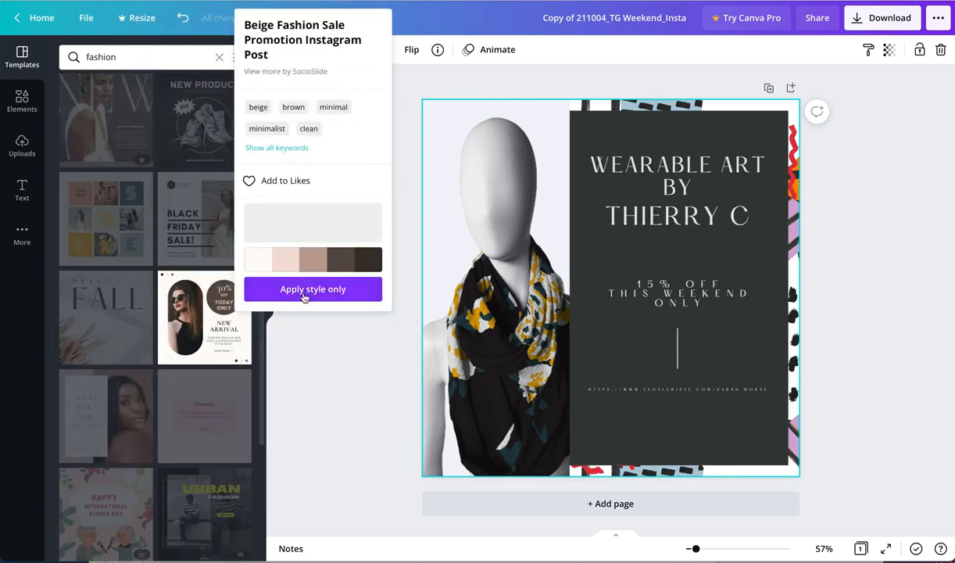
left_click(305, 294)
left_click(355, 260)
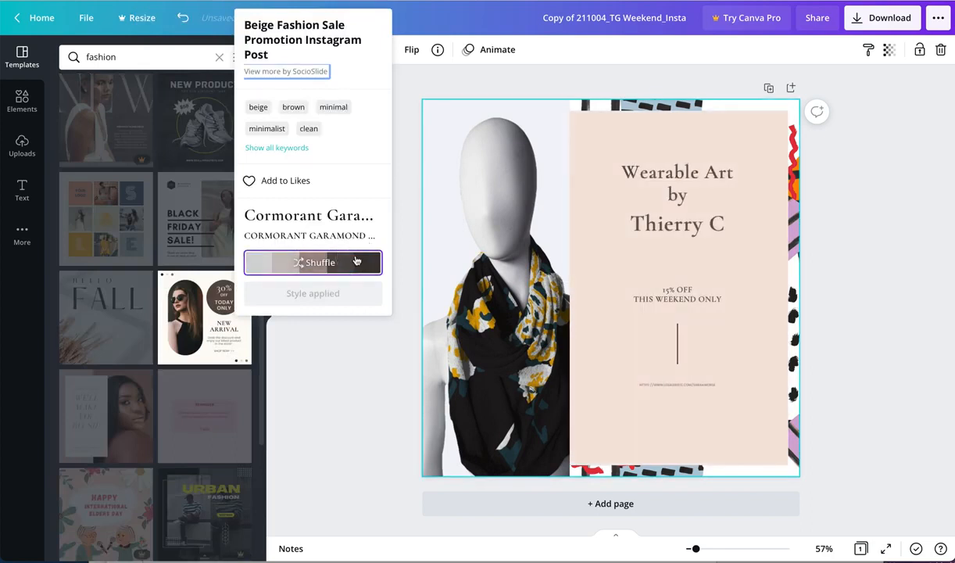
left_click(356, 260)
left_click(355, 260)
left_click(355, 260)
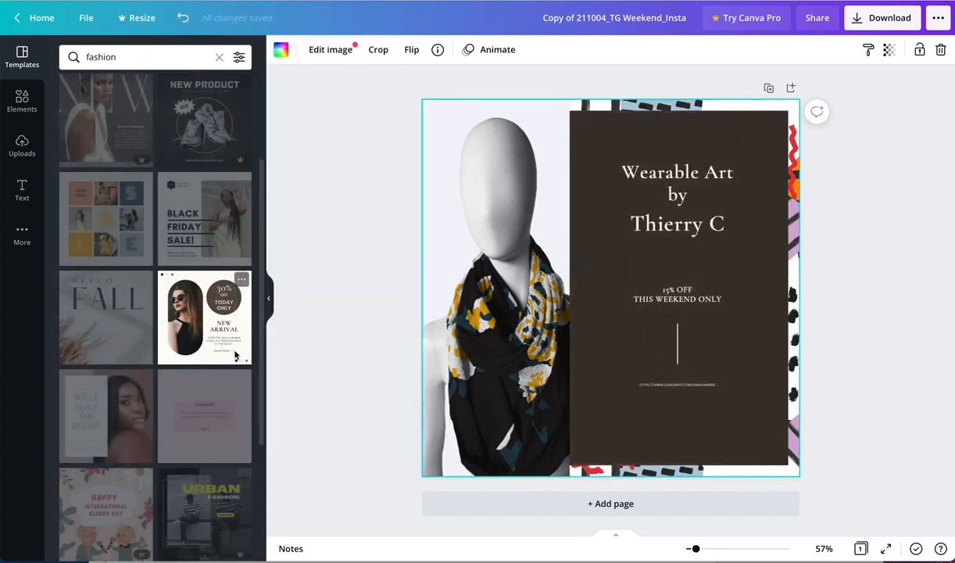
- Find the free "Clothes Make the Man" template among the fashion results and apply it to the page
scroll(219, 348, "down", 4)
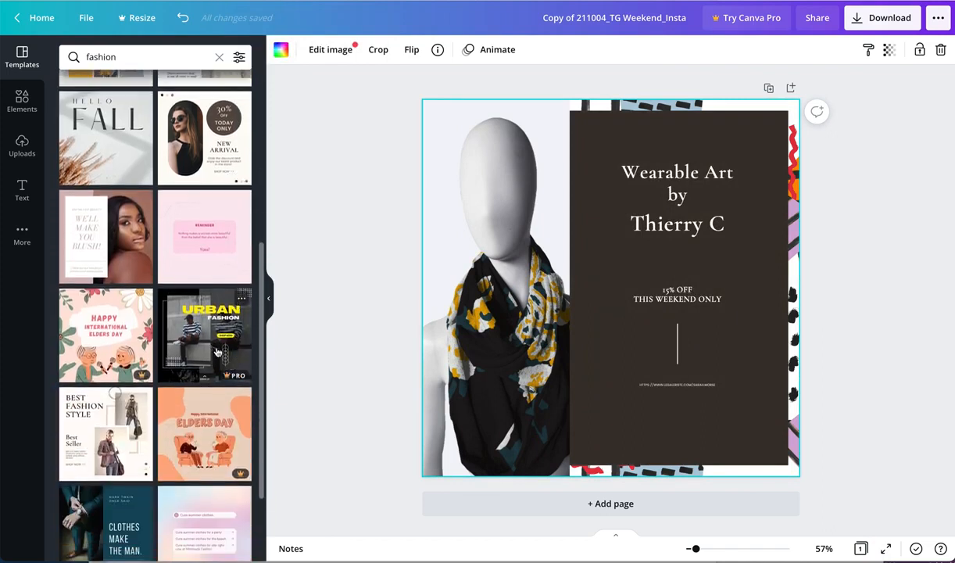
left_click(101, 314)
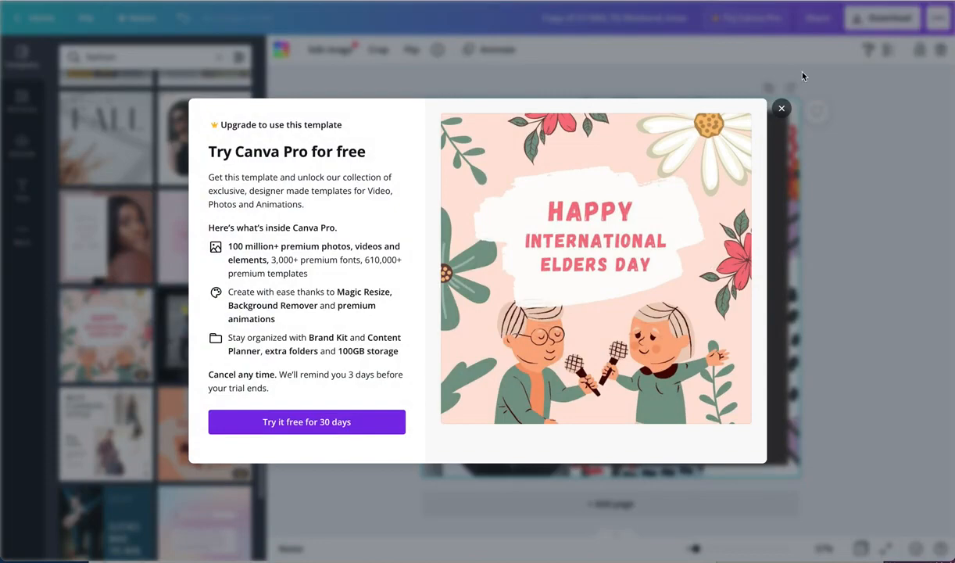
left_click(781, 107)
scroll(102, 293, "down", 5)
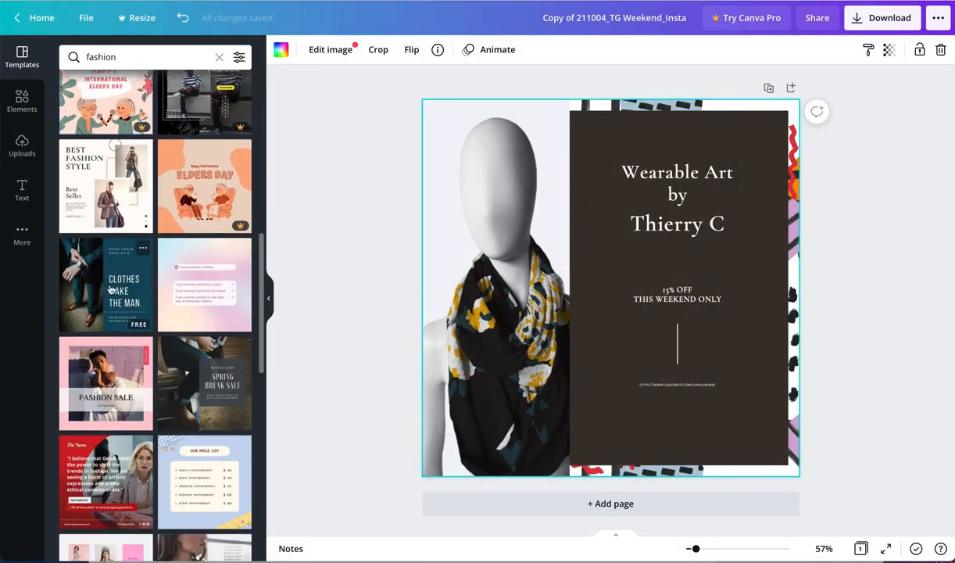
left_click(104, 282)
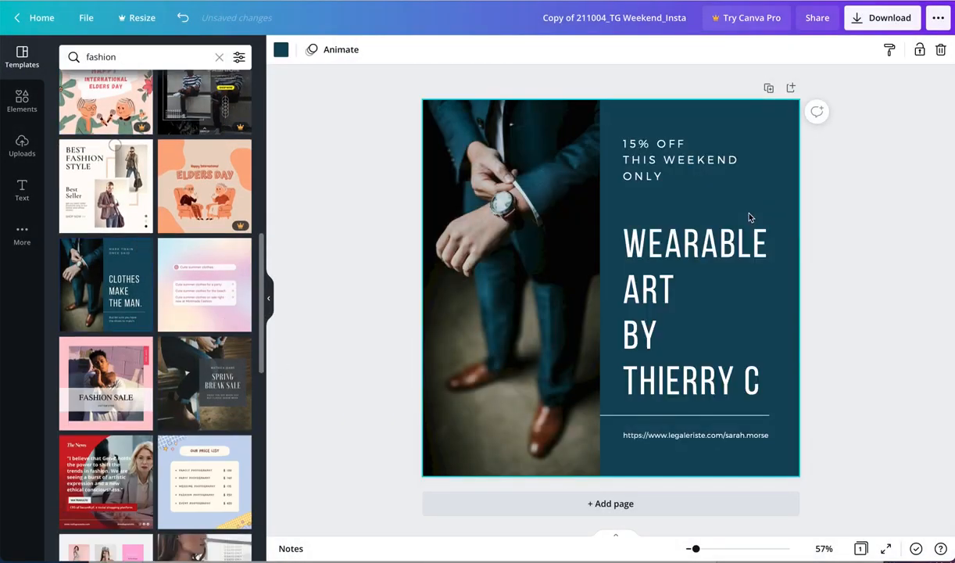
- Replace the template's suit photo with the uploaded photo of the mannequin wearing the black and yellow scarf
left_click(532, 225)
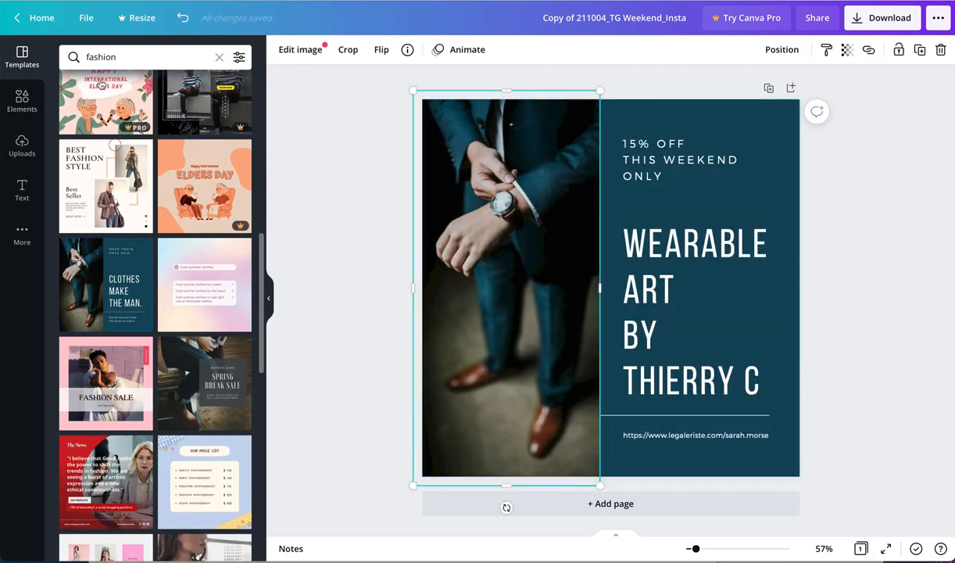
left_click(27, 113)
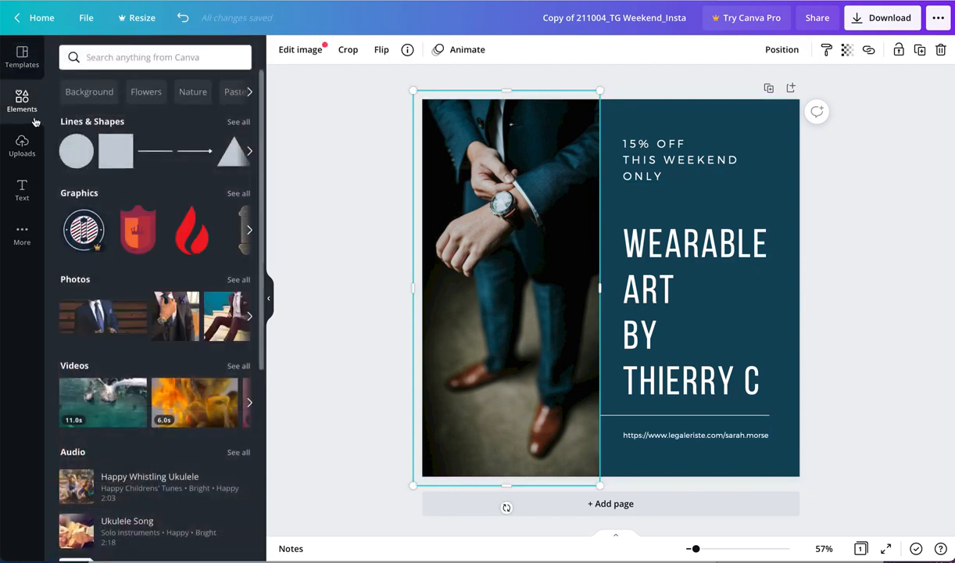
left_click(22, 145)
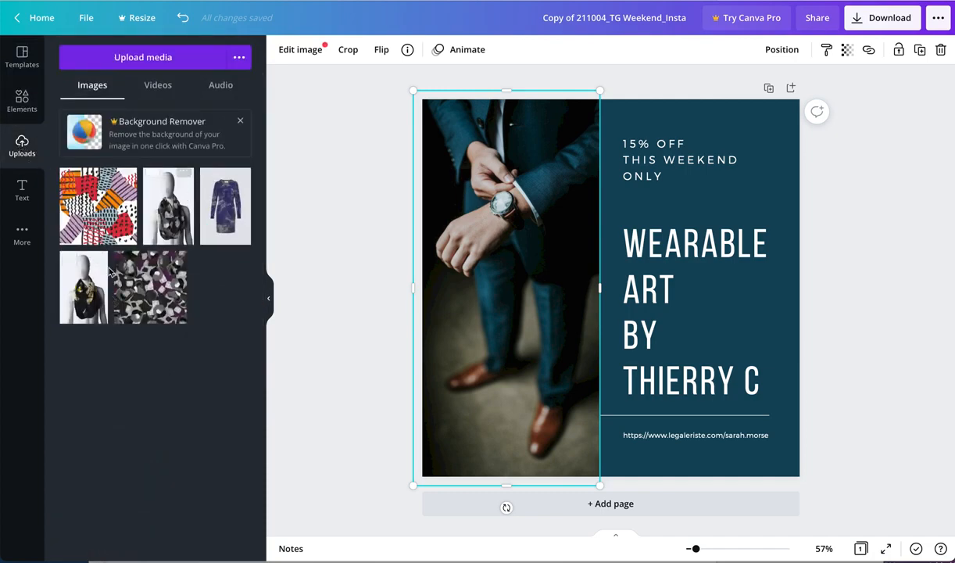
left_click_drag(93, 270, 496, 300)
left_click(850, 279)
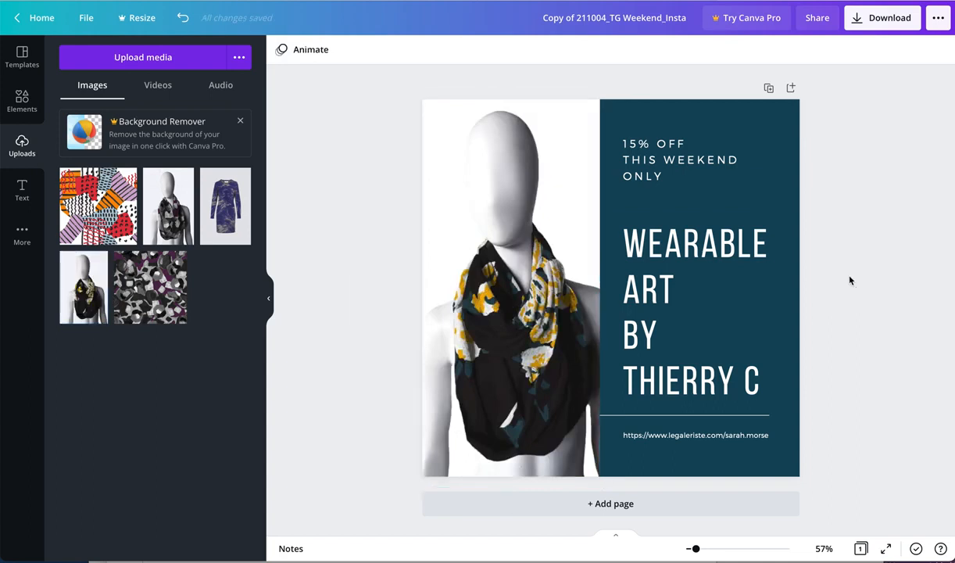
- View the download options for the design and close them without exporting
left_click(872, 21)
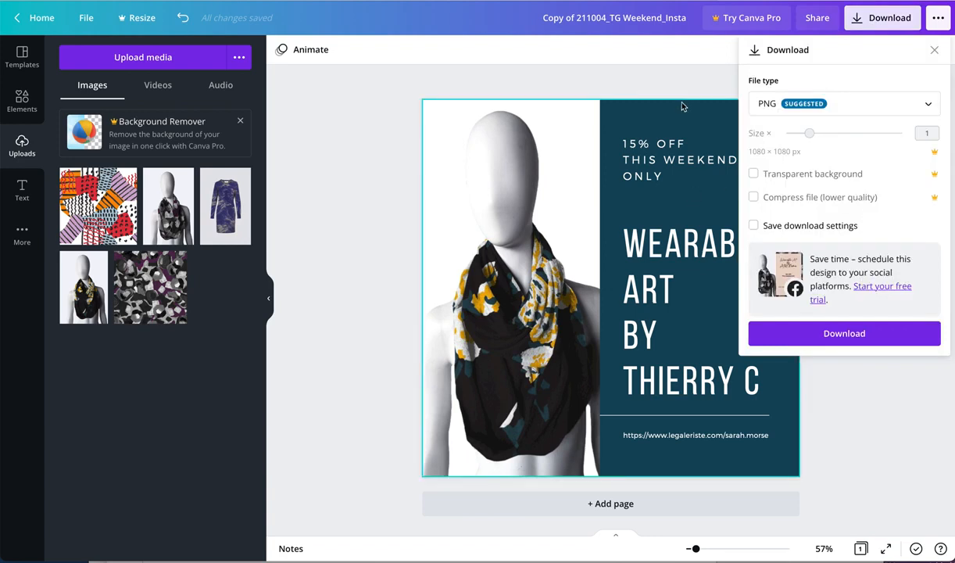
left_click(671, 84)
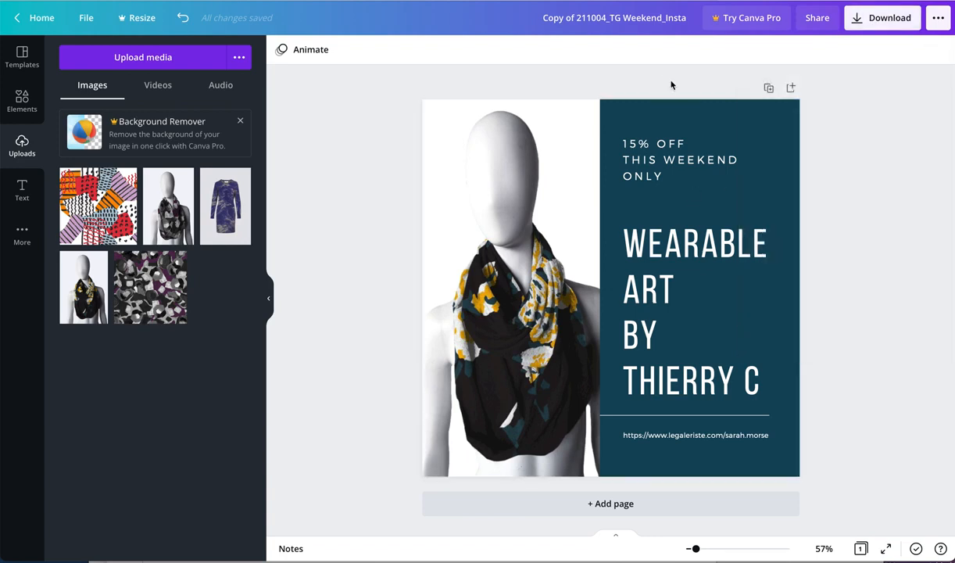